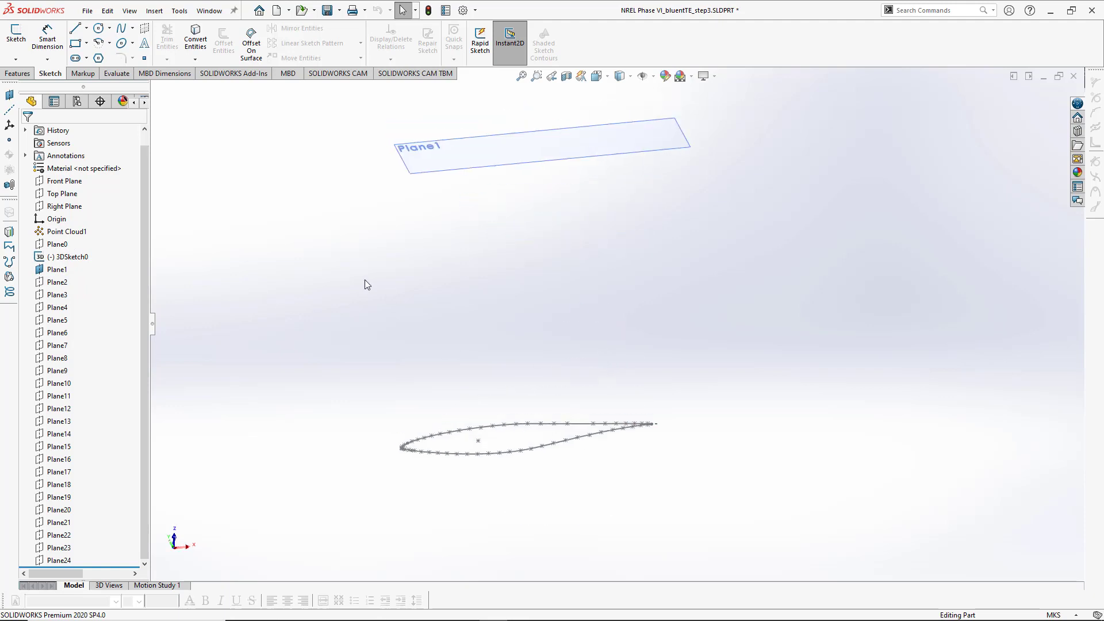
Hide Plane0 from the graphics view
left_click(63, 245)
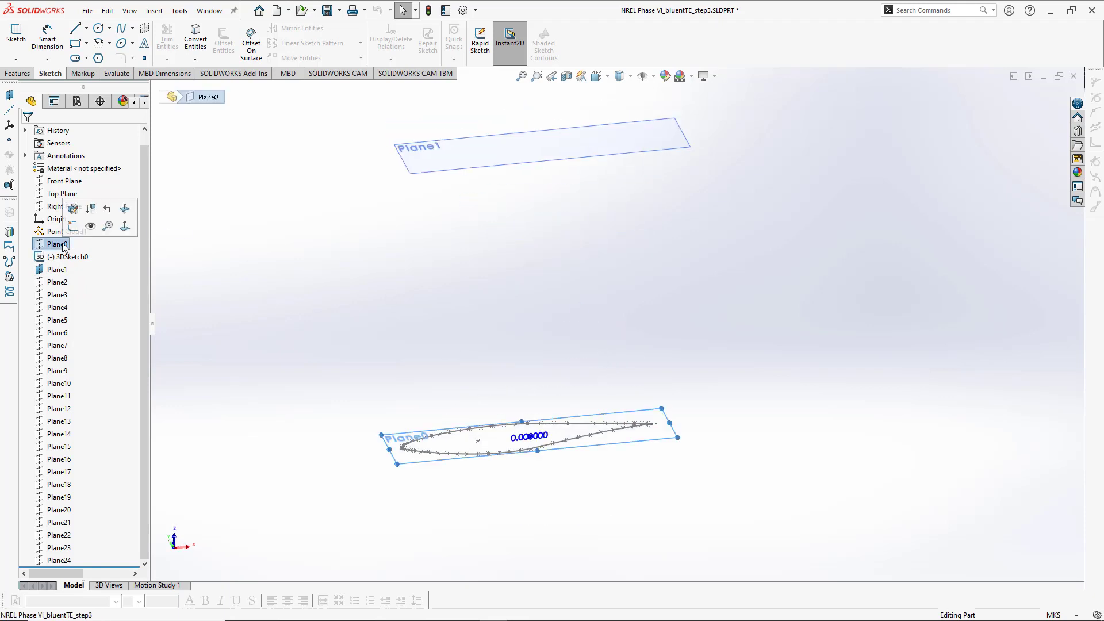
left_click(281, 263)
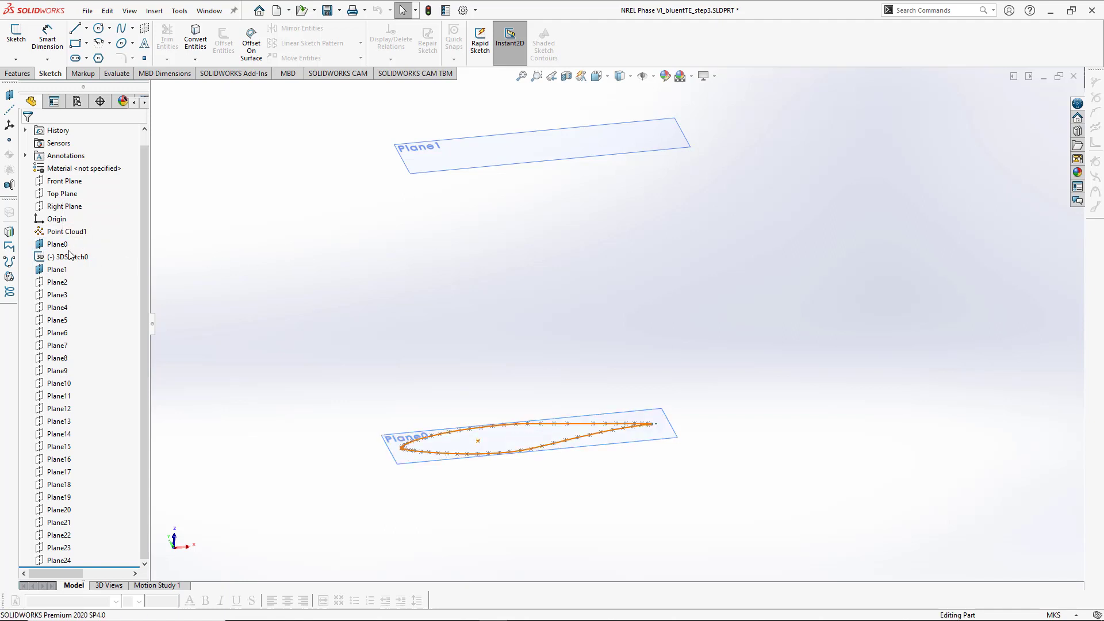
left_click(62, 247)
left_click(89, 238)
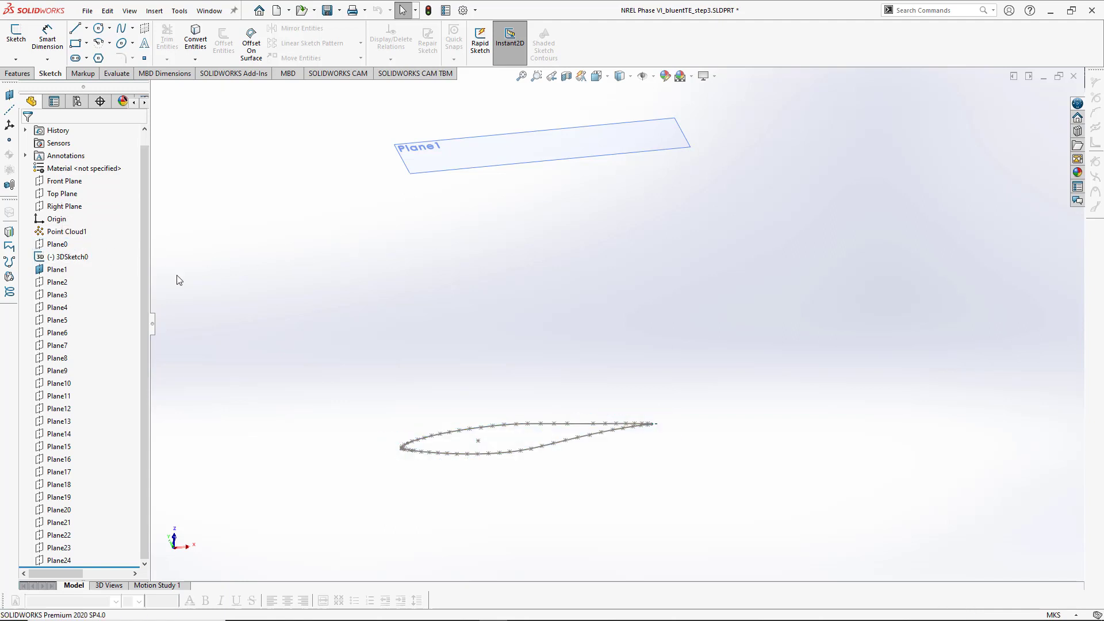
Pan and tilt the view onto Plane1 and the airfoil, then open the sketch-type choices
middle_click_drag(381, 388, 365, 427, "ctrl")
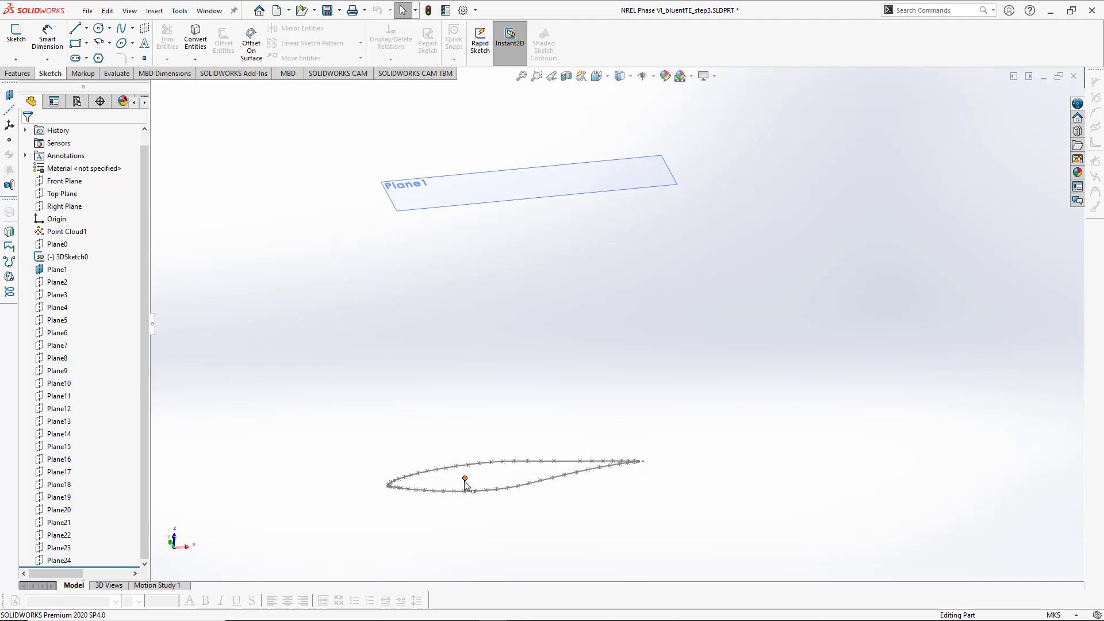
mouse_move(254, 293)
middle_mouse_down()
mouse_move(256, 283)
mouse_move(271, 293)
mouse_move(281, 322)
mouse_move(278, 304)
middle_mouse_up()
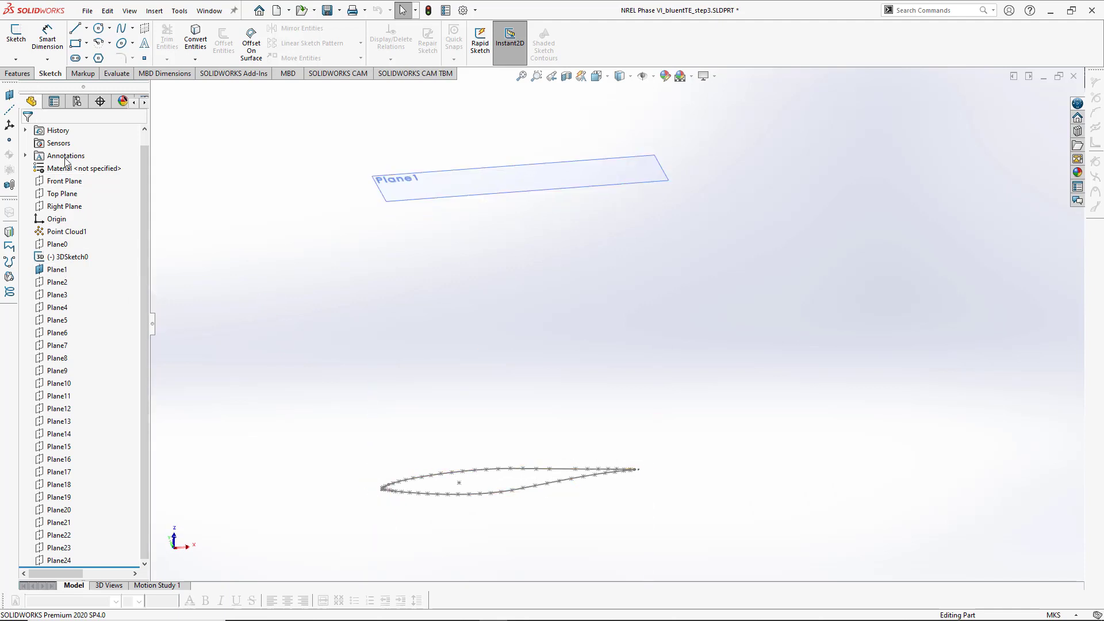
left_click(15, 59)
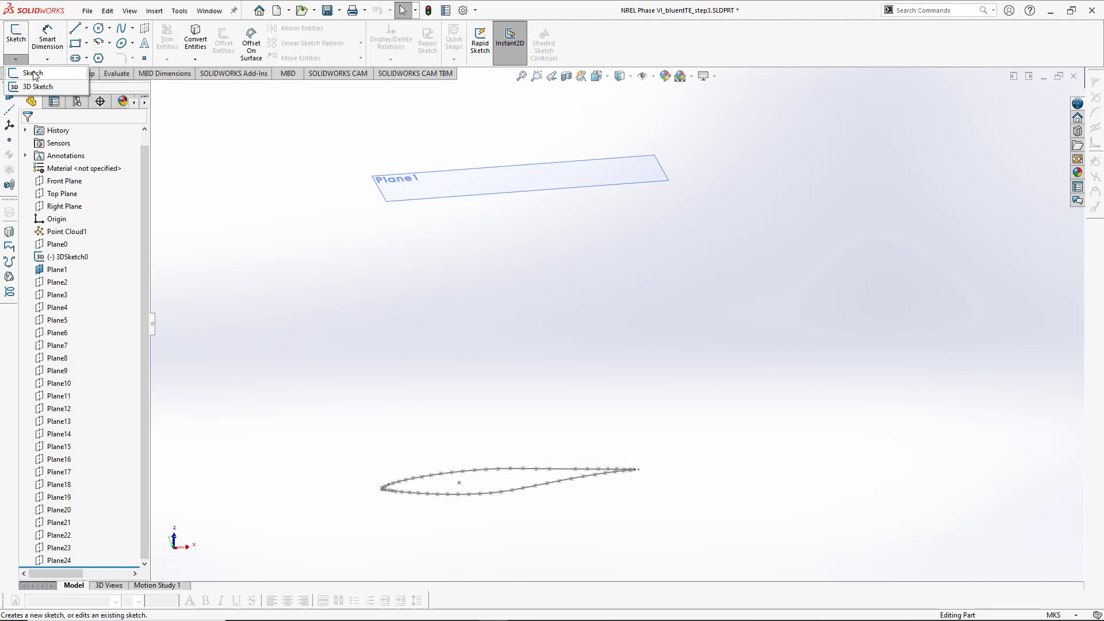
Start a 2D sketch on Plane1 and pick the airfoil outline chain for Convert Entities
left_click(32, 73)
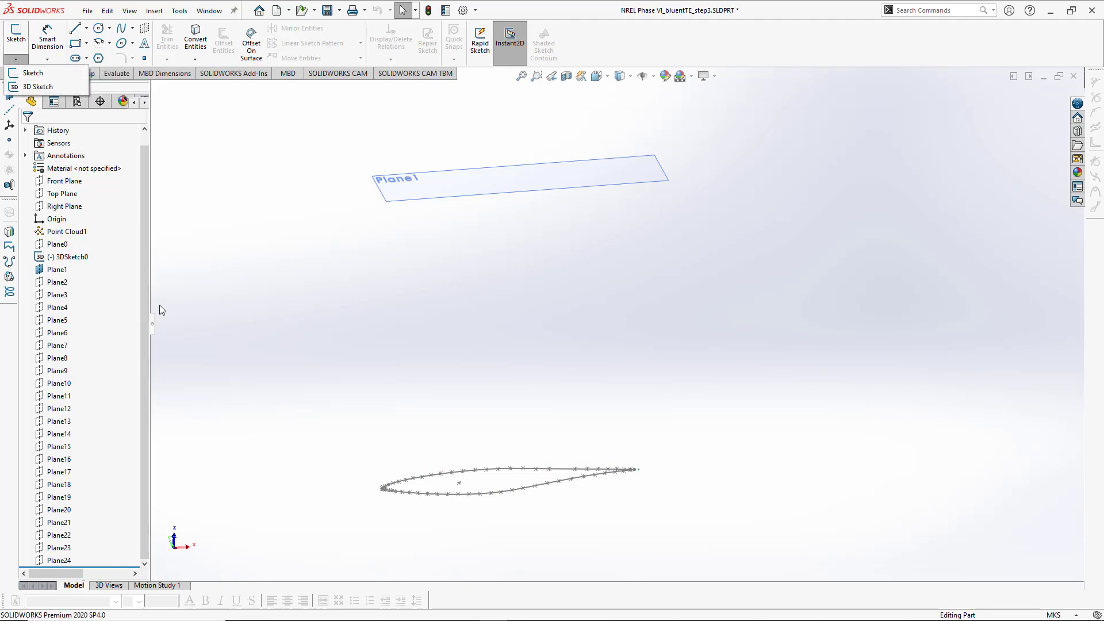
left_click(57, 269)
left_click(16, 60)
left_click(32, 84)
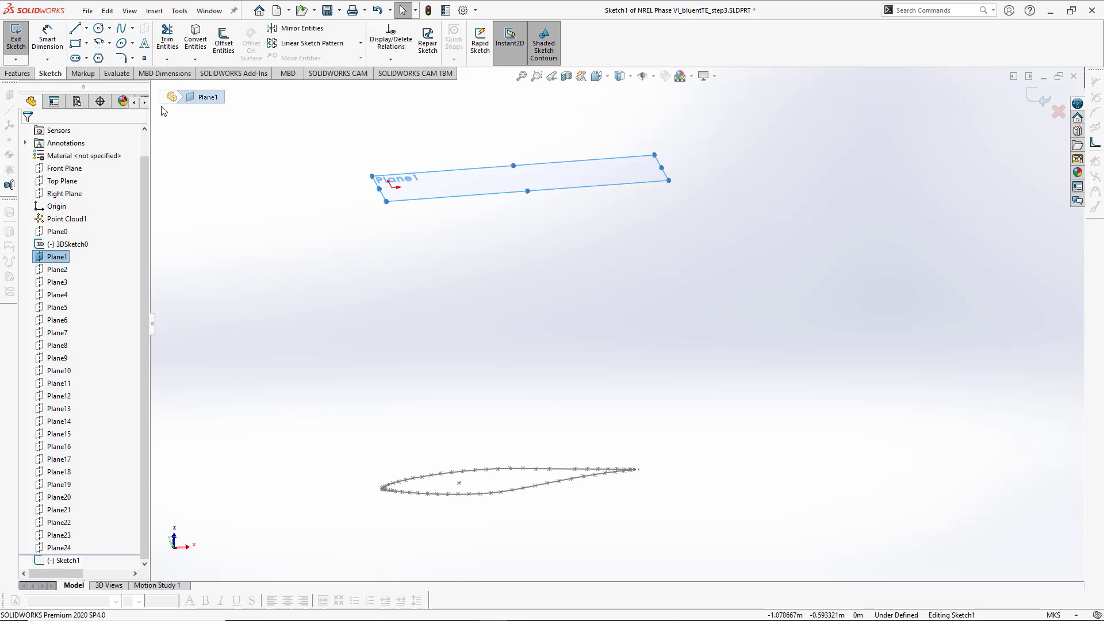
left_click(197, 38)
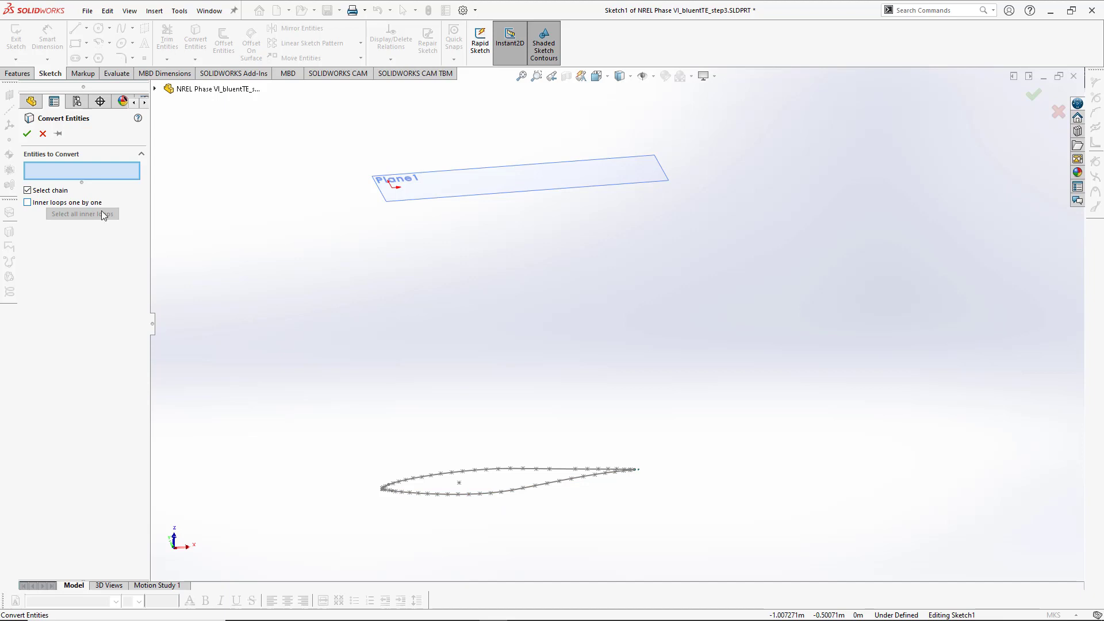
left_click(479, 497)
Add interior point Point170 and project the airfoil outline into Sketch1 on Plane1
scroll(482, 522, "down", 10)
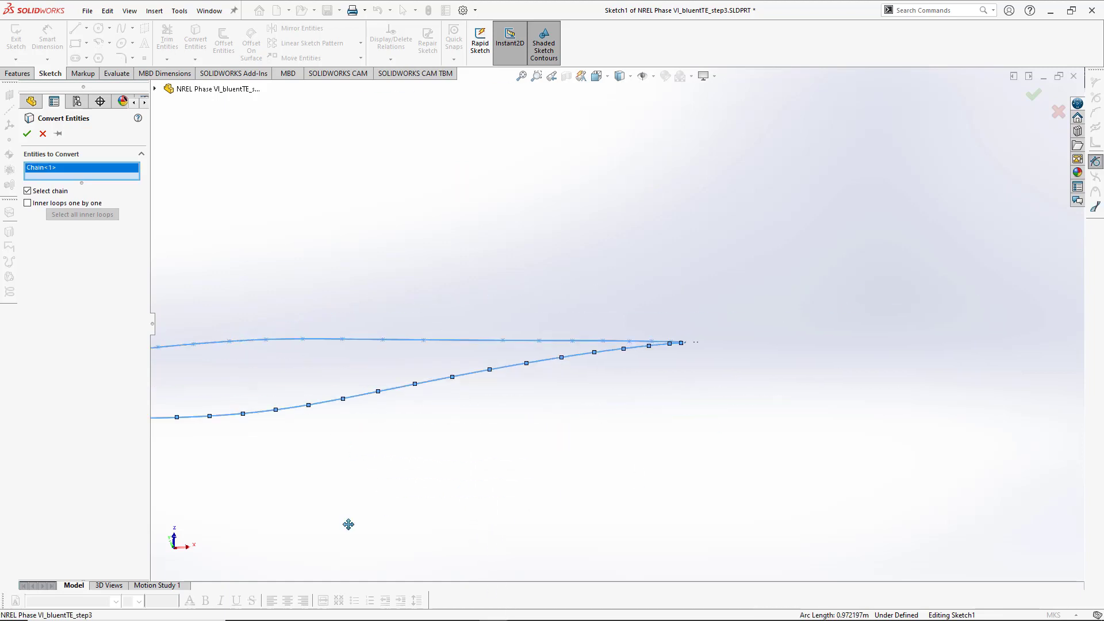
scroll(648, 432, "down", 5)
middle_click_drag(606, 406, 707, 419, "ctrl")
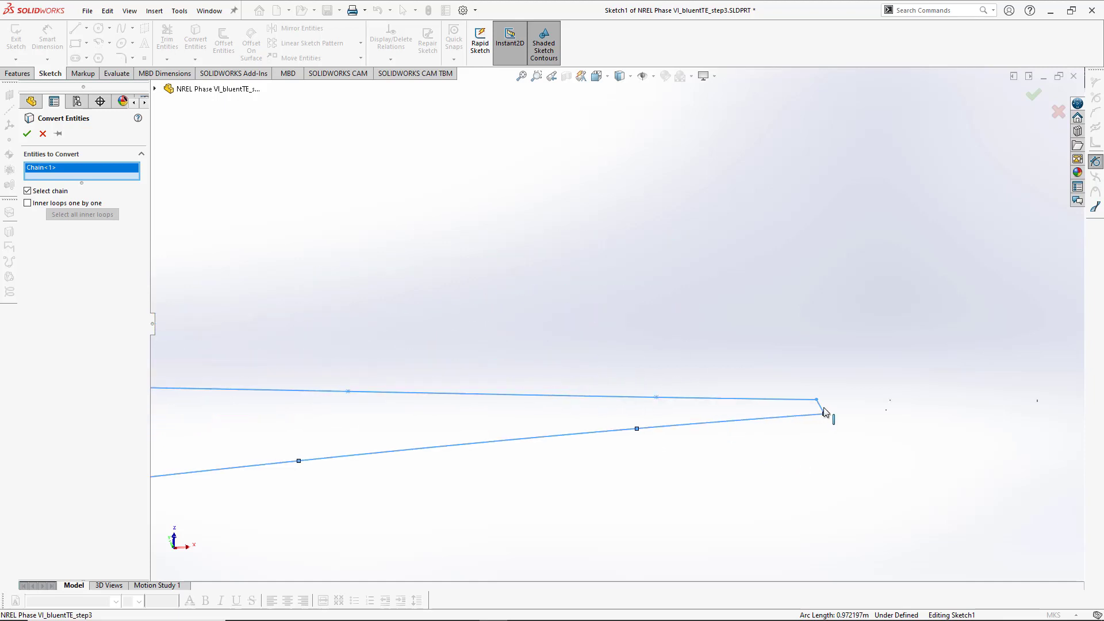
scroll(187, 452, "up", 8)
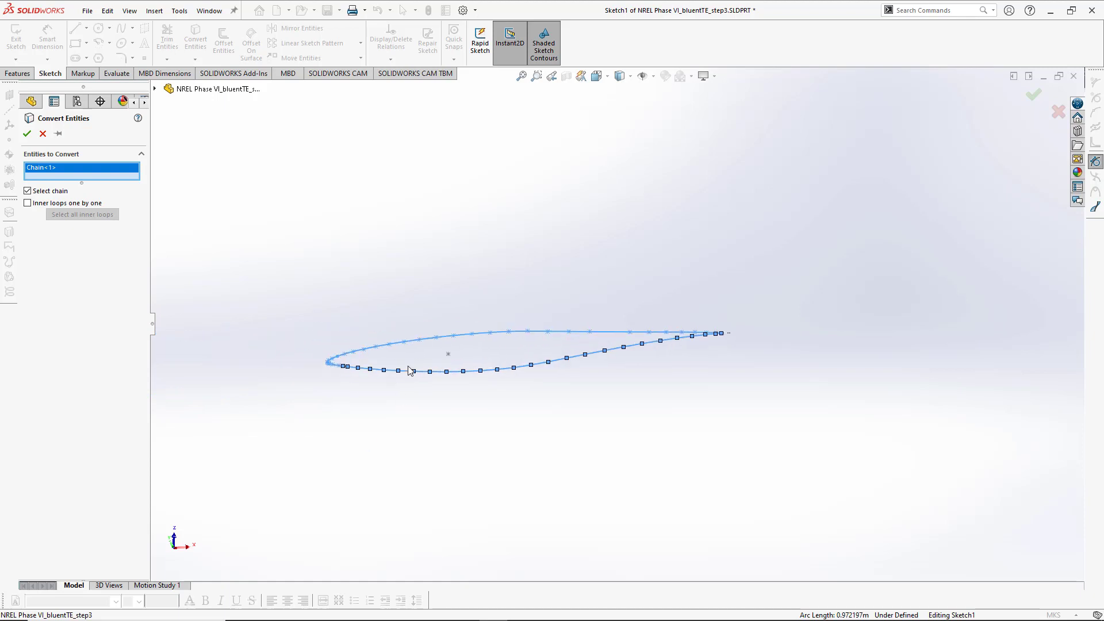
middle_click_drag(436, 387, 443, 402, "ctrl")
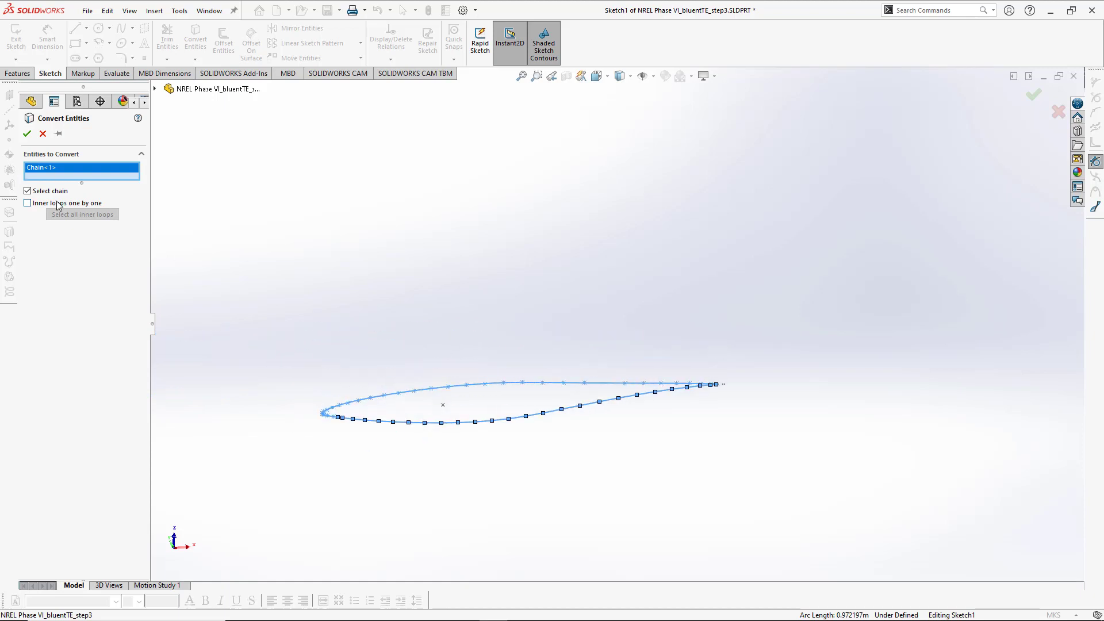
scroll(493, 398, "down", 3)
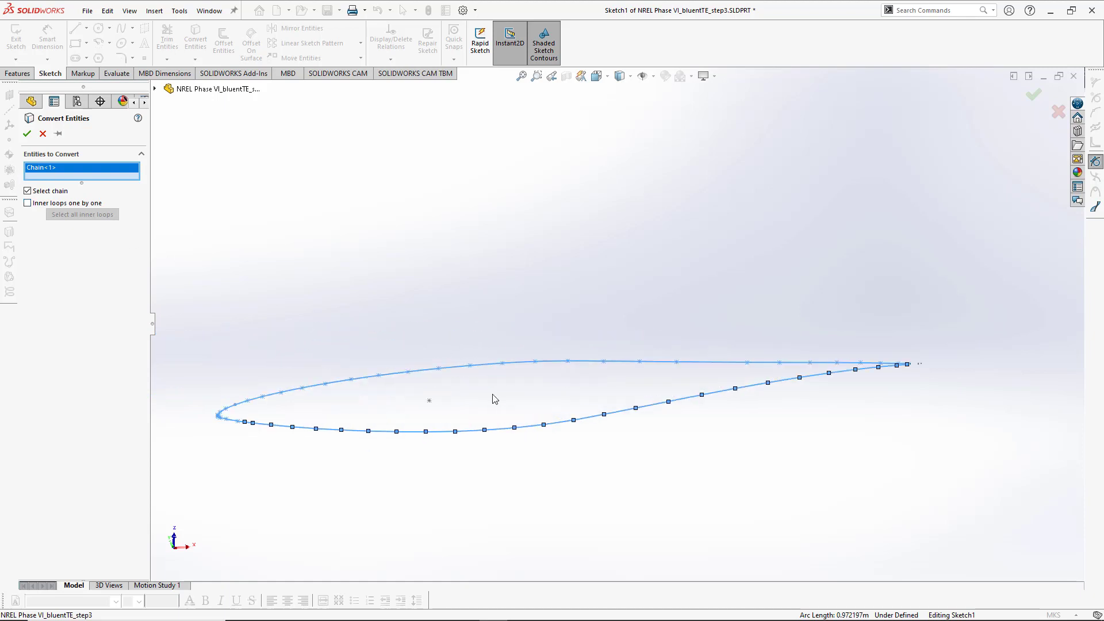
left_click(429, 401)
scroll(400, 337, "up", 5)
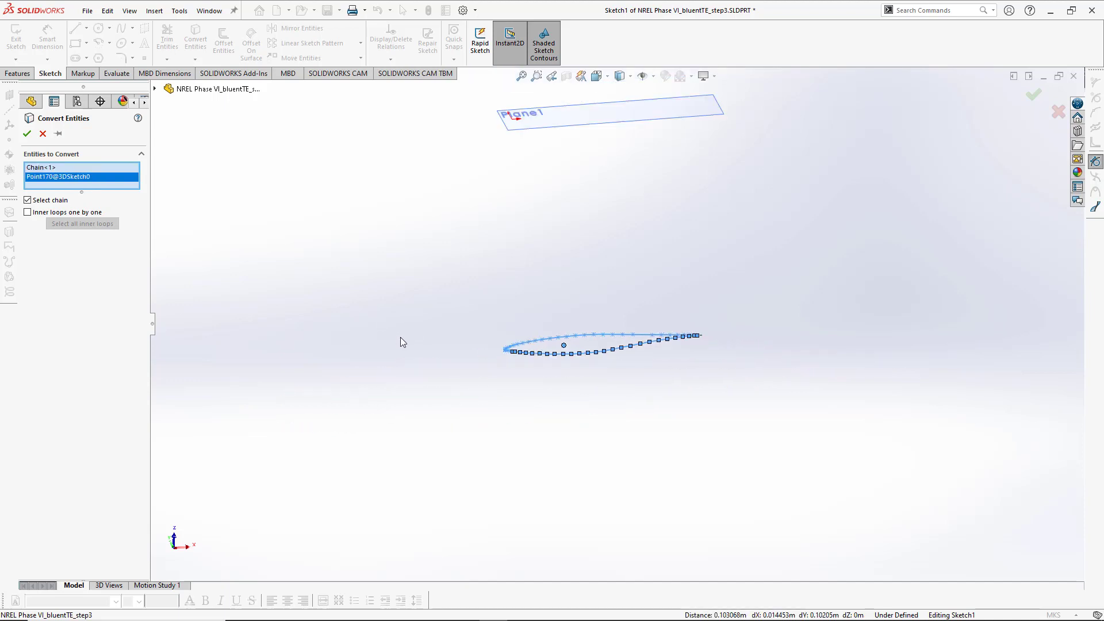
scroll(391, 356, "up", 1)
scroll(535, 349, "down", 4)
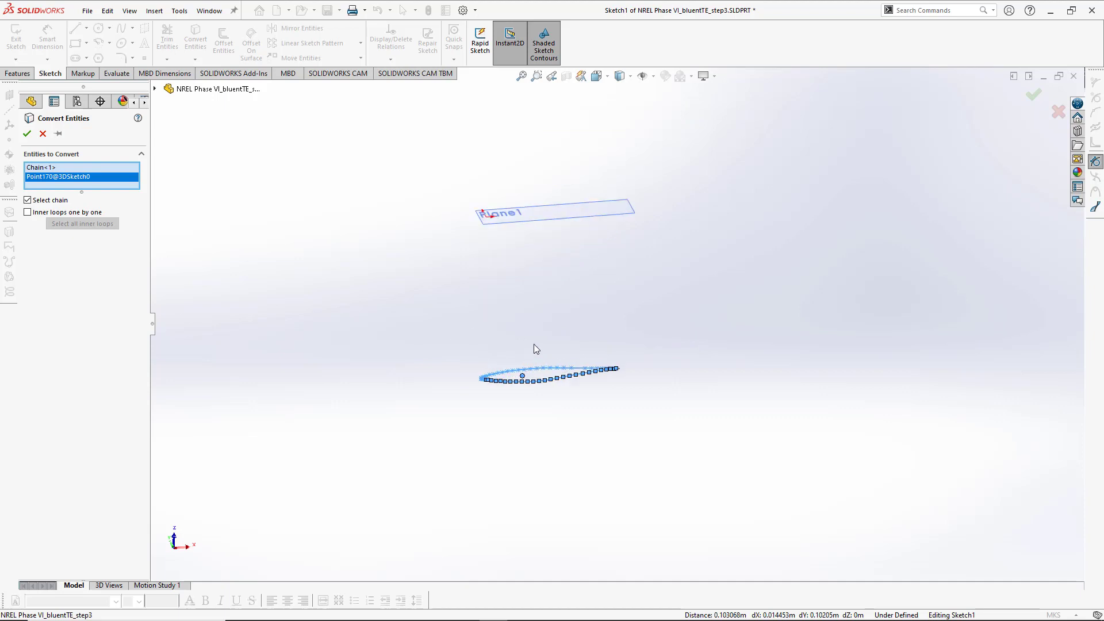
left_click(27, 135)
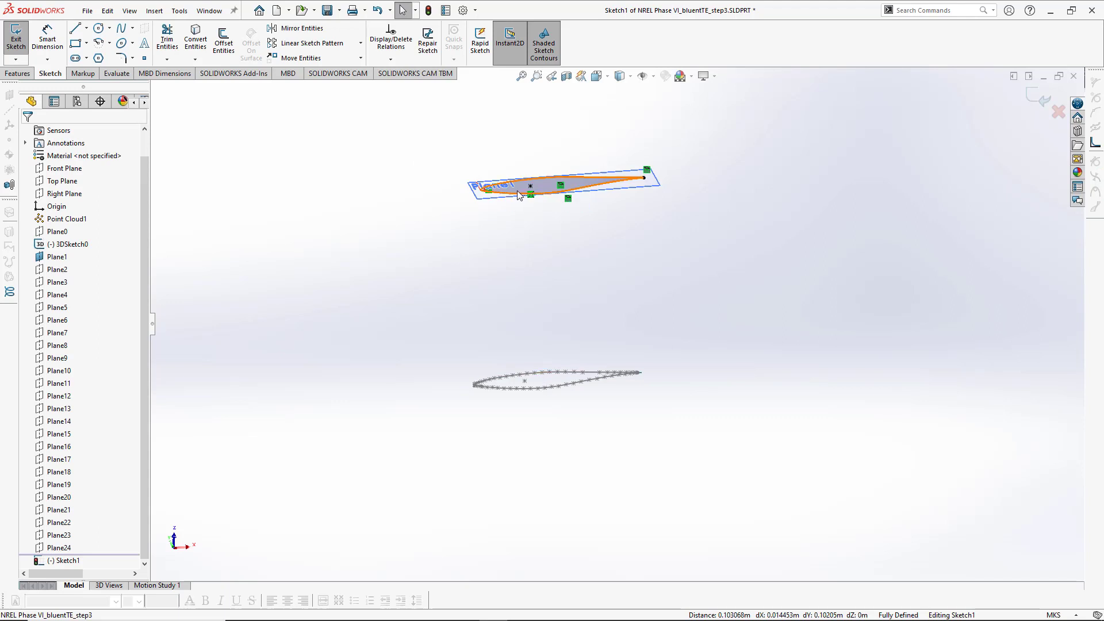
Exit Sketch1 with the projected airfoil on Plane1, then switch to the PowerPoint blade data
left_click(1041, 100)
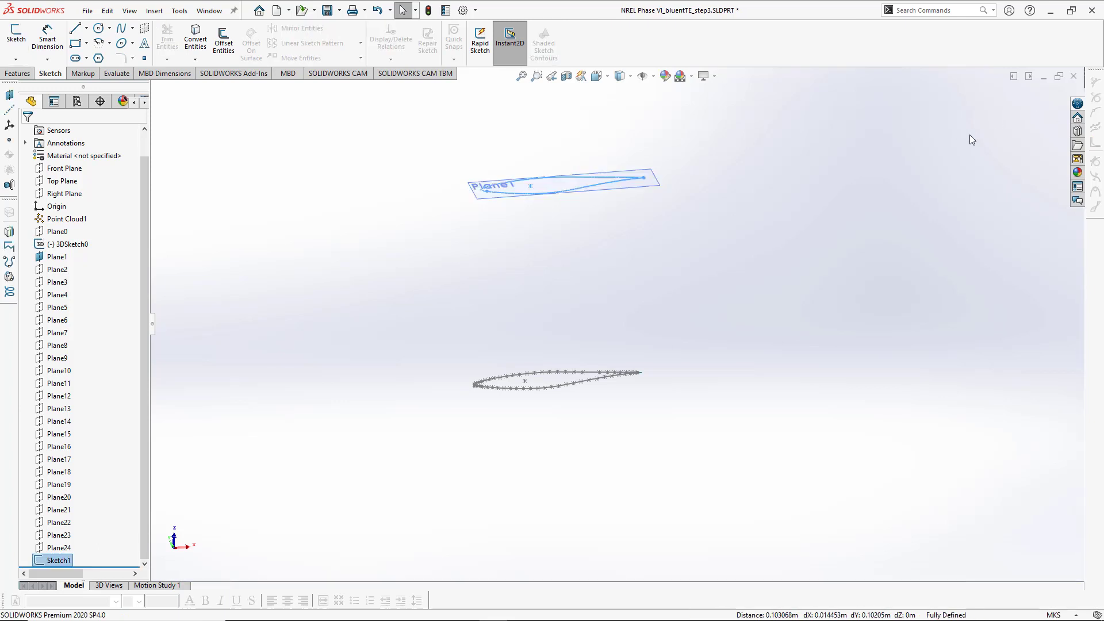
middle_click_drag(612, 223, 569, 333, "ctrl")
scroll(579, 294, "down", 5)
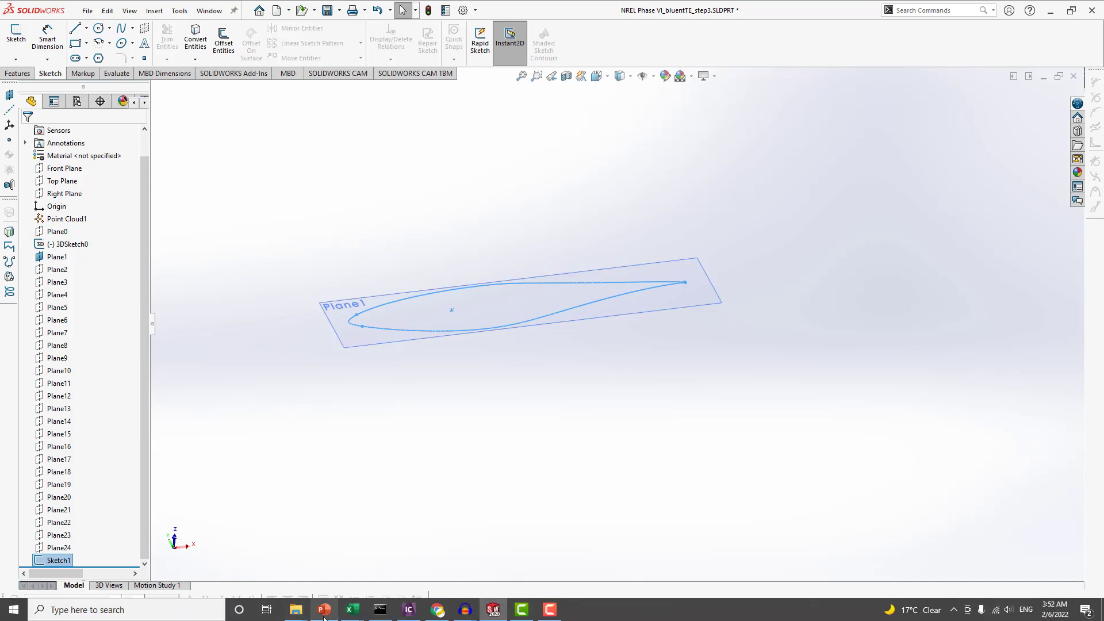
left_click(324, 610)
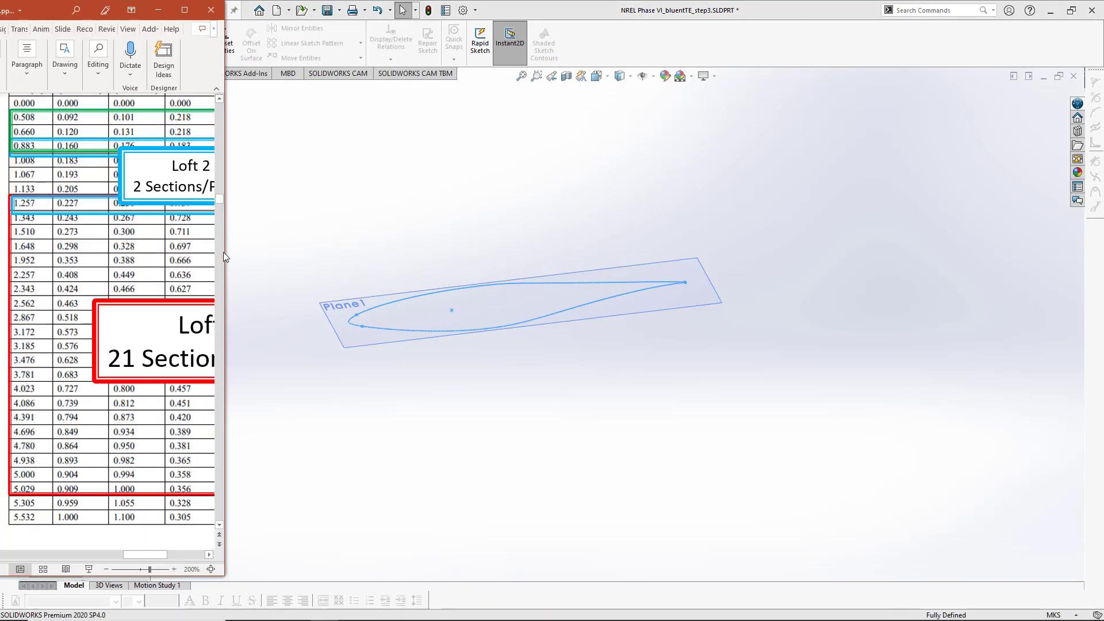
Maximize the presentation and review the NREL Phase VI chord-and-twist table on slide 16
left_click_drag(225, 252, 526, 253)
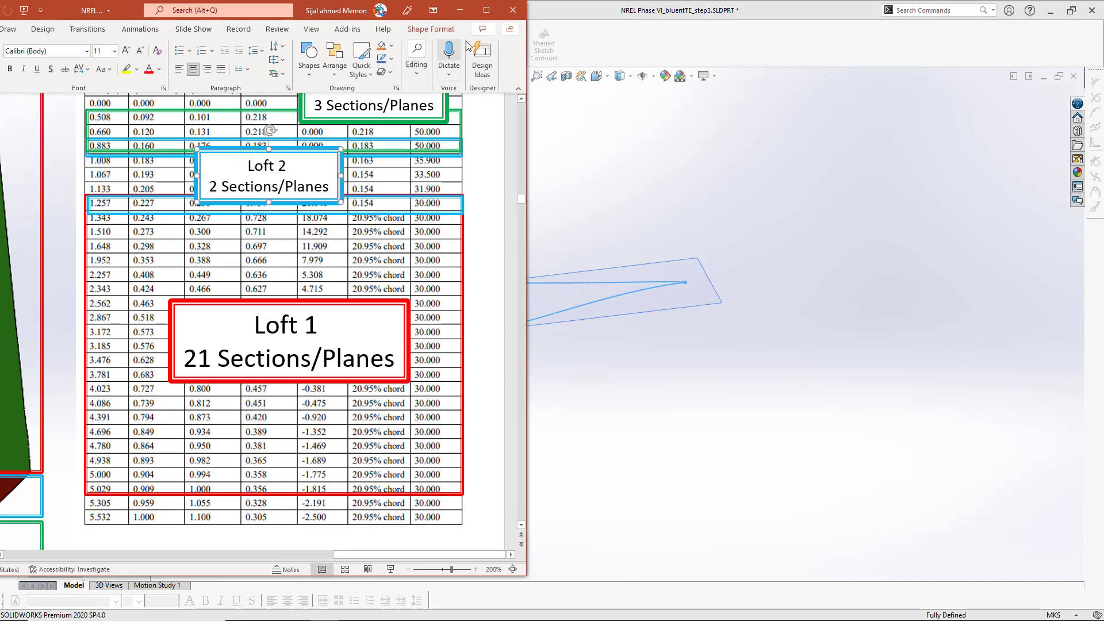
left_click(492, 9)
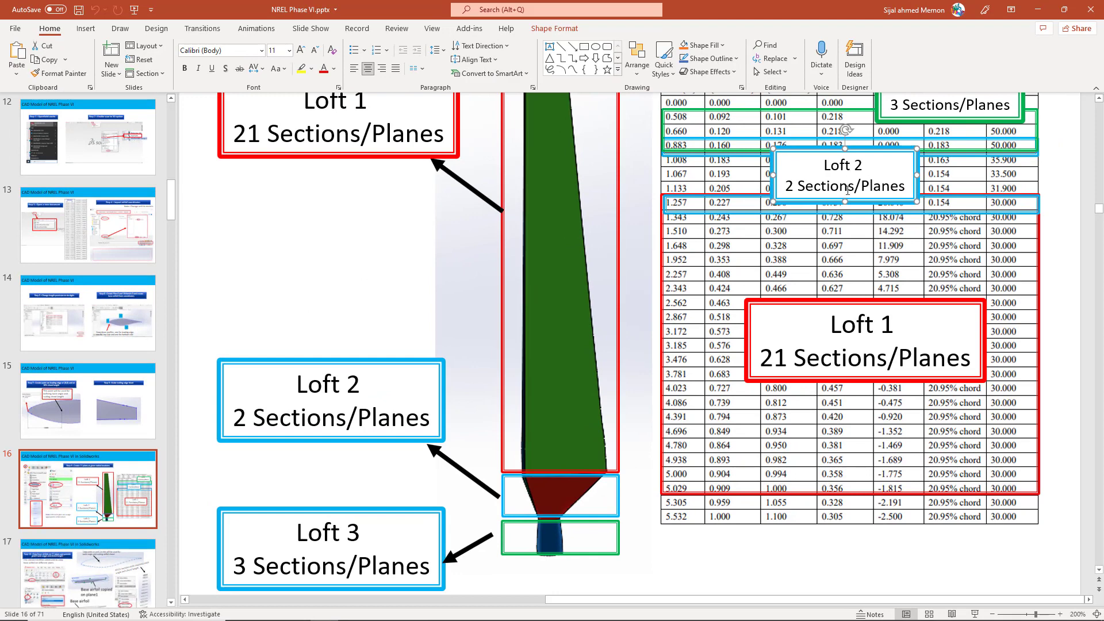
left_click_drag(792, 148, 753, 129)
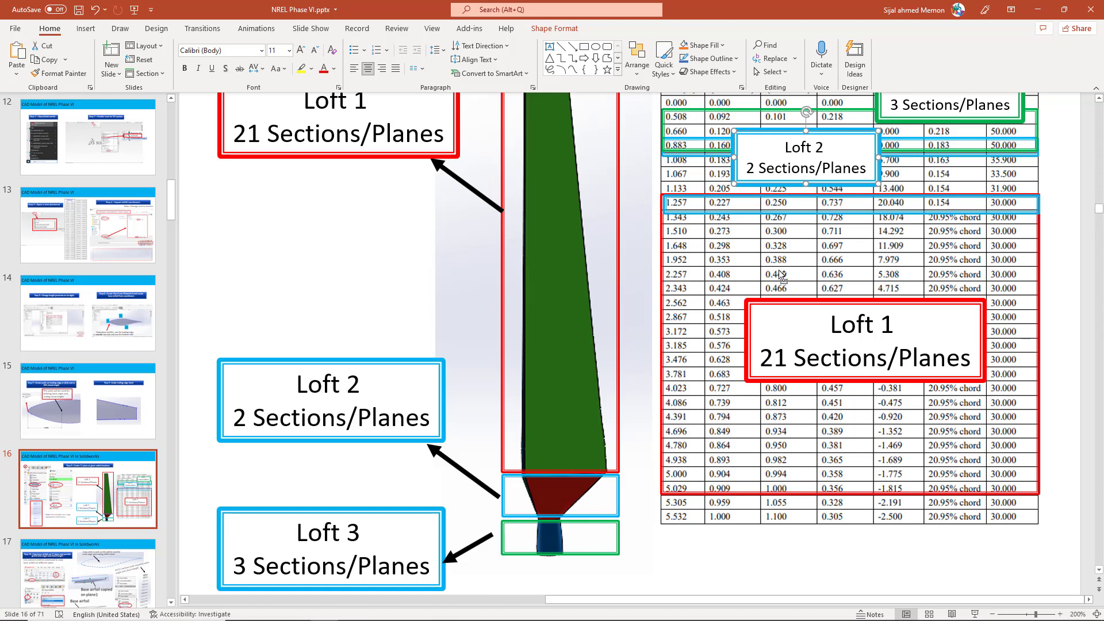
scroll(790, 264, "down", 5, "ctrl")
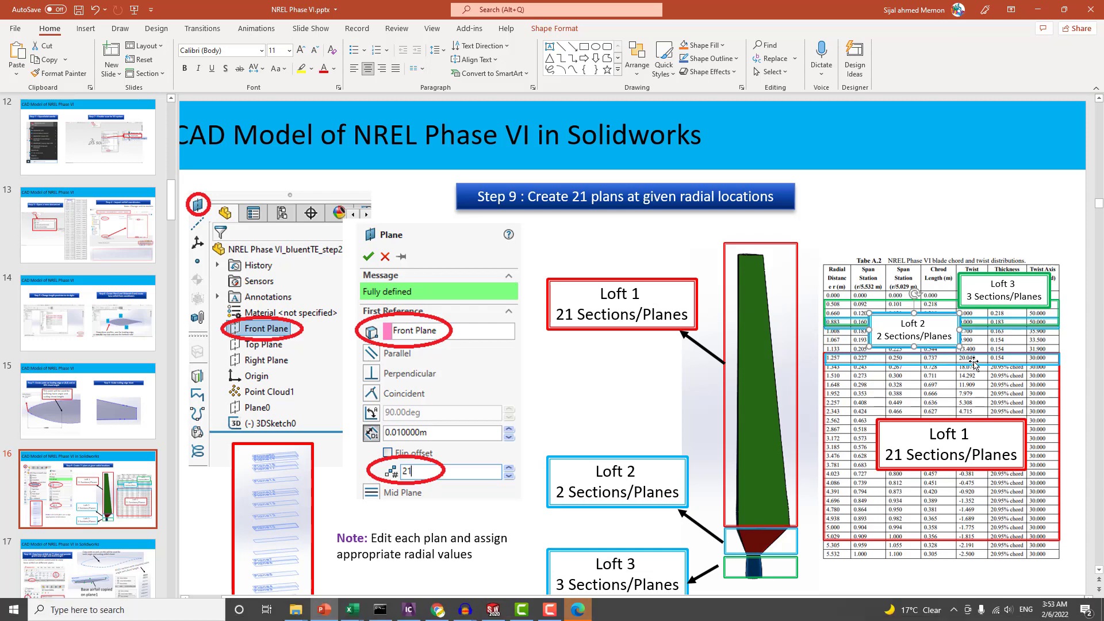
scroll(978, 367, "up", 5, "ctrl")
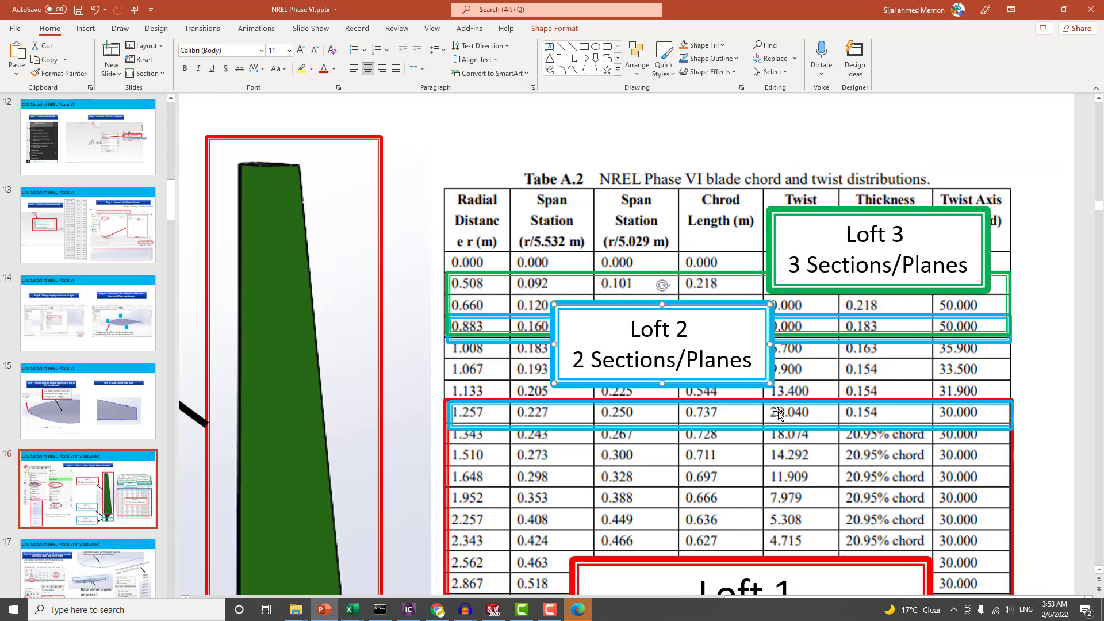
left_click(115, 609)
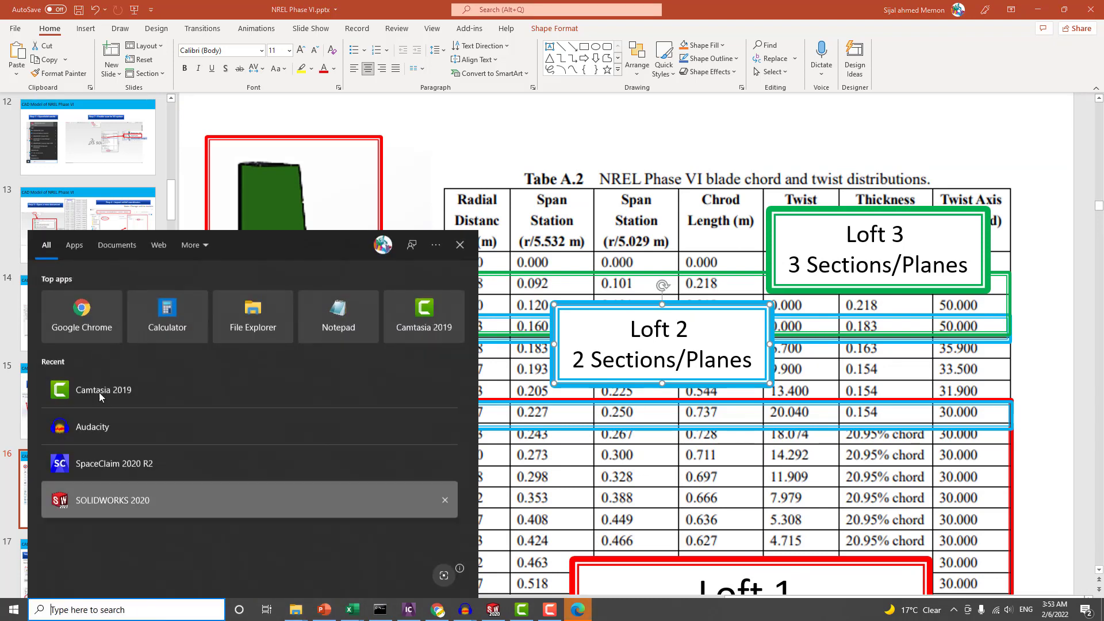
In Calculator, compute 20.04 + 3 = 23.04 and 18.074 + 3 = 21.074
left_click(148, 319)
type("20.040+3")
key("Return")
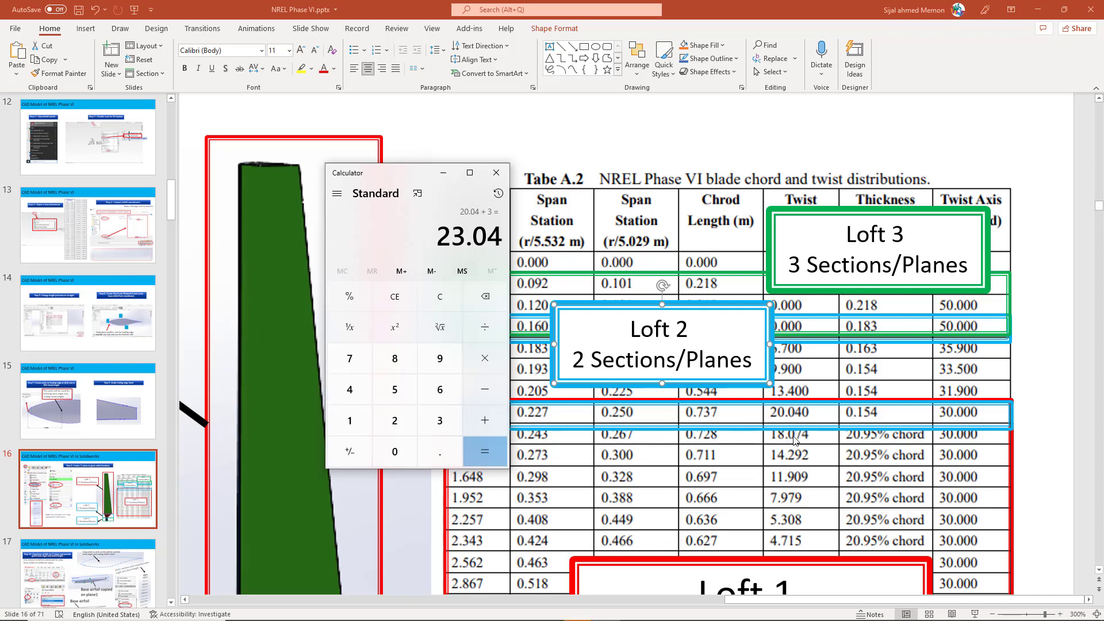
type("18.074 + 3 =")
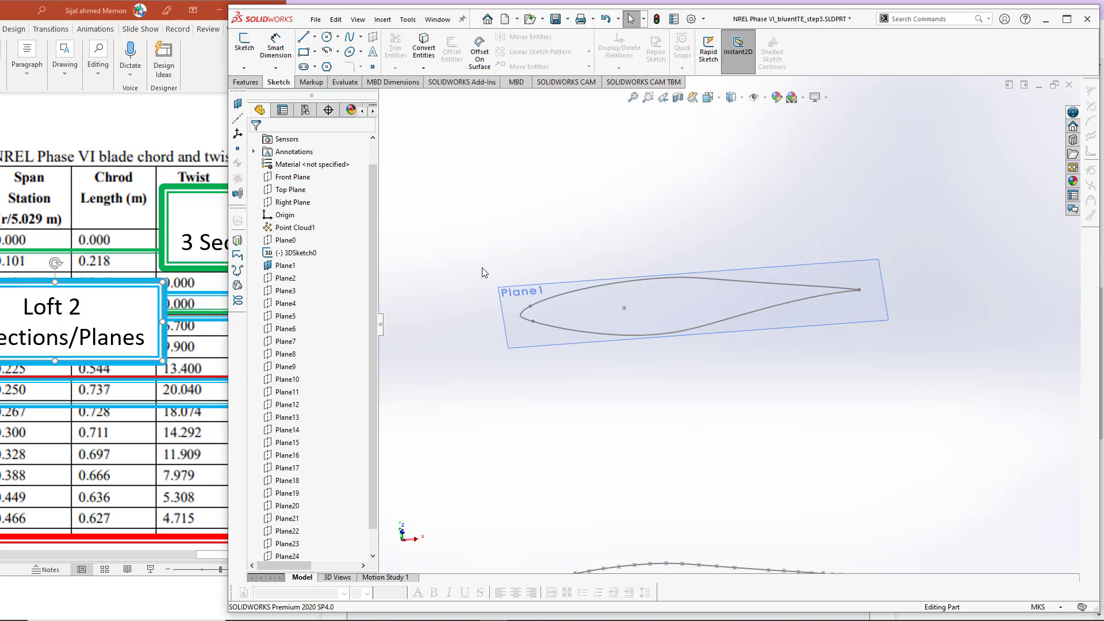
Edit Sketch1 from the FeatureManager tree and launch Rotate Entities from Move Entities
scroll(299, 518, "down", 1)
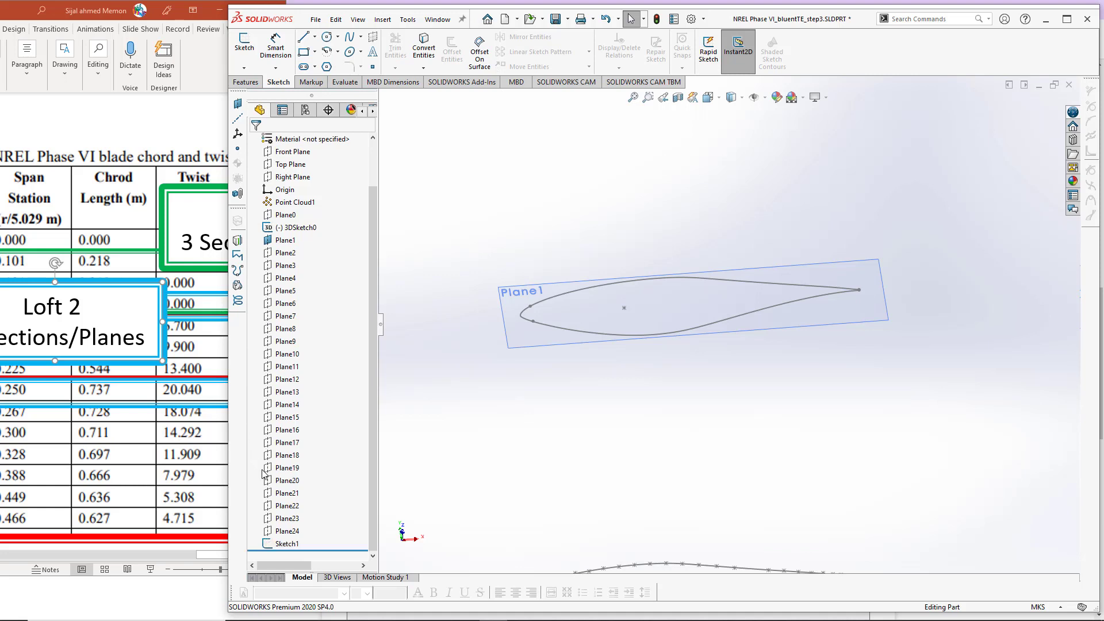
left_click(287, 544)
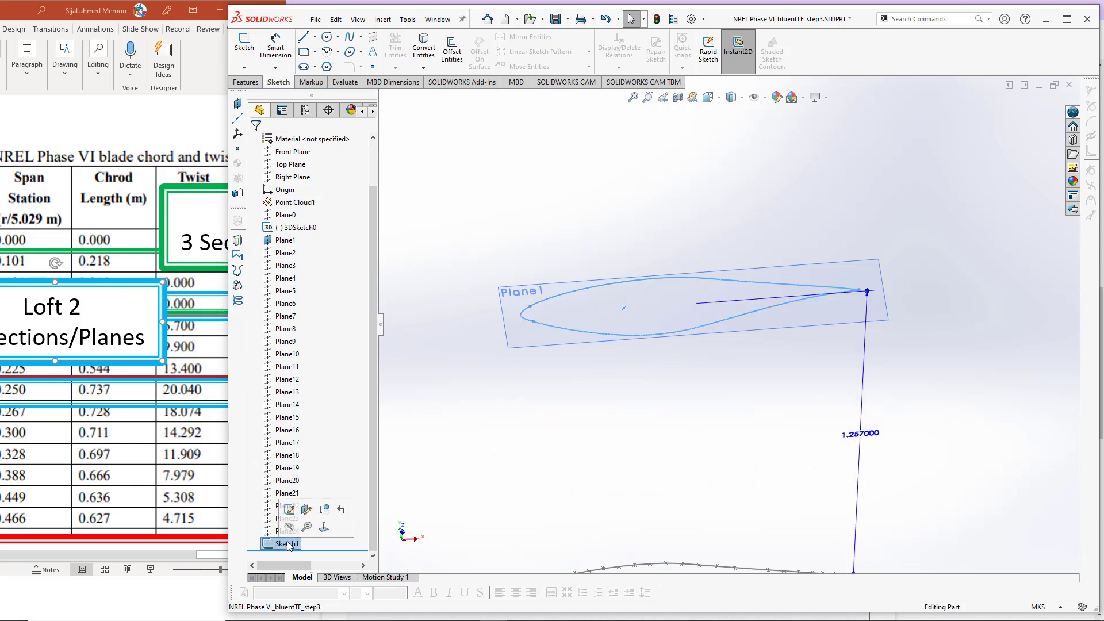
left_click(289, 509)
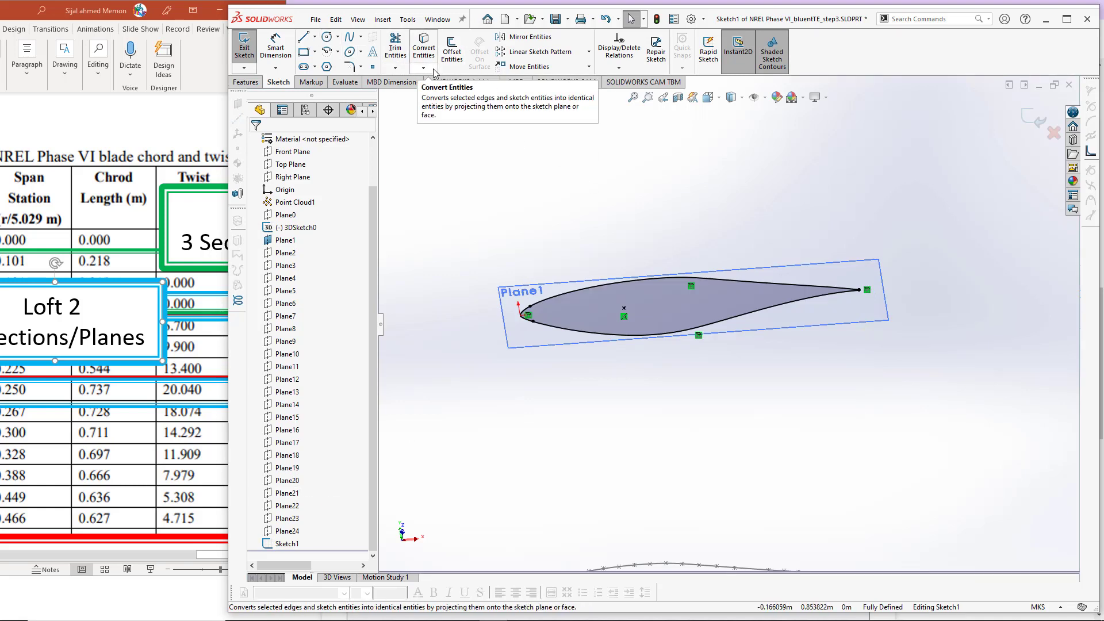
left_click(590, 66)
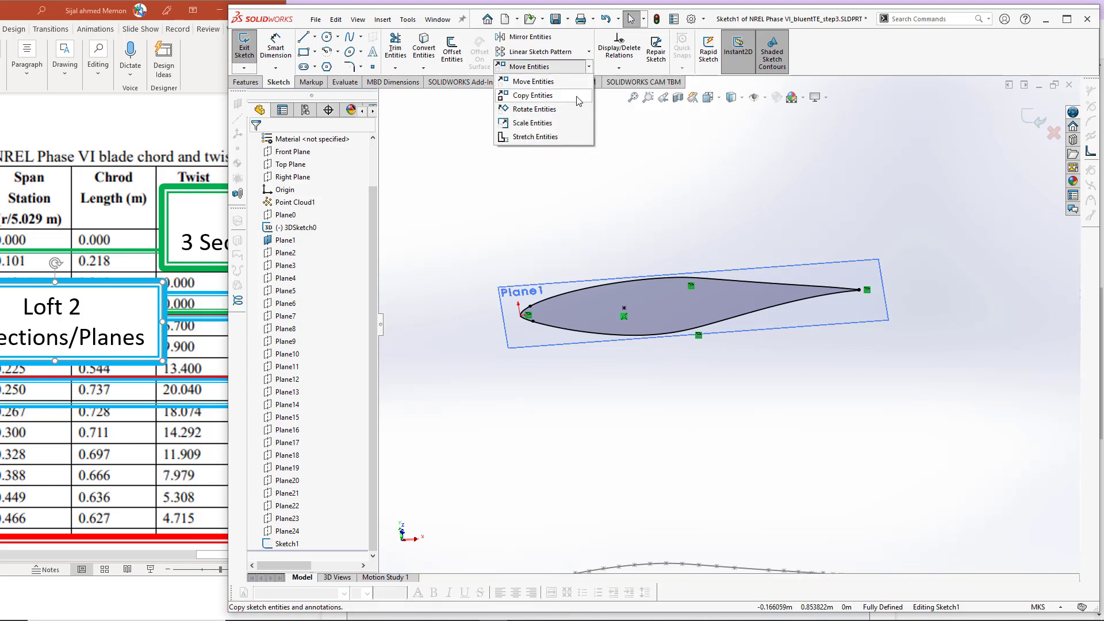
left_click(569, 114)
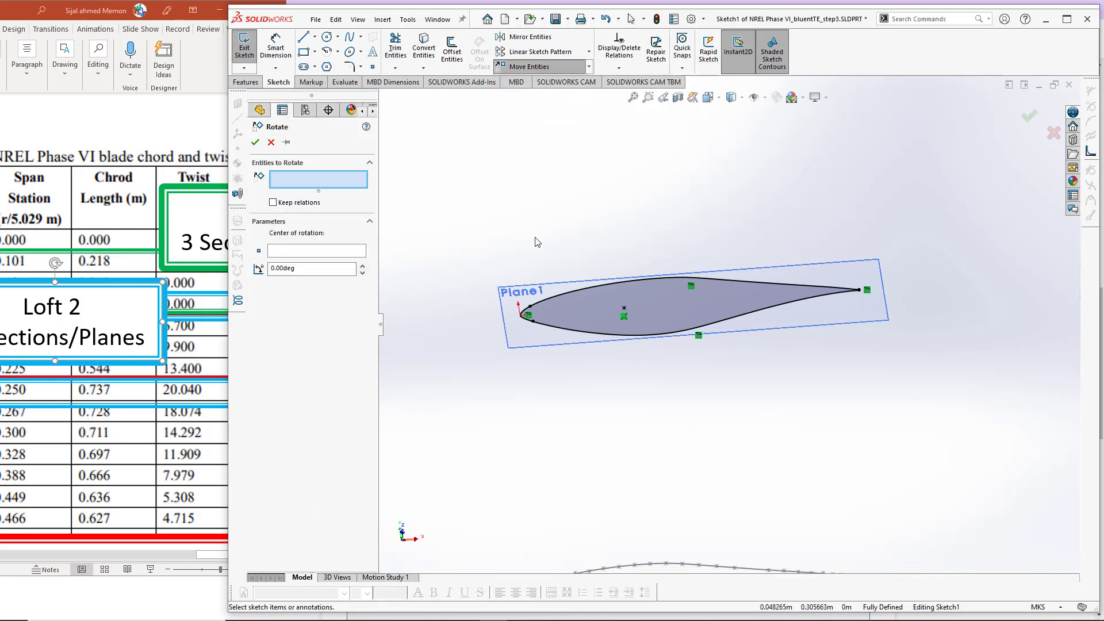
Box-select the airfoil, drop Point1, and check Line2, Spline4 and Spline5 as rotation entities
left_click_drag(462, 194, 949, 405)
left_click(626, 308)
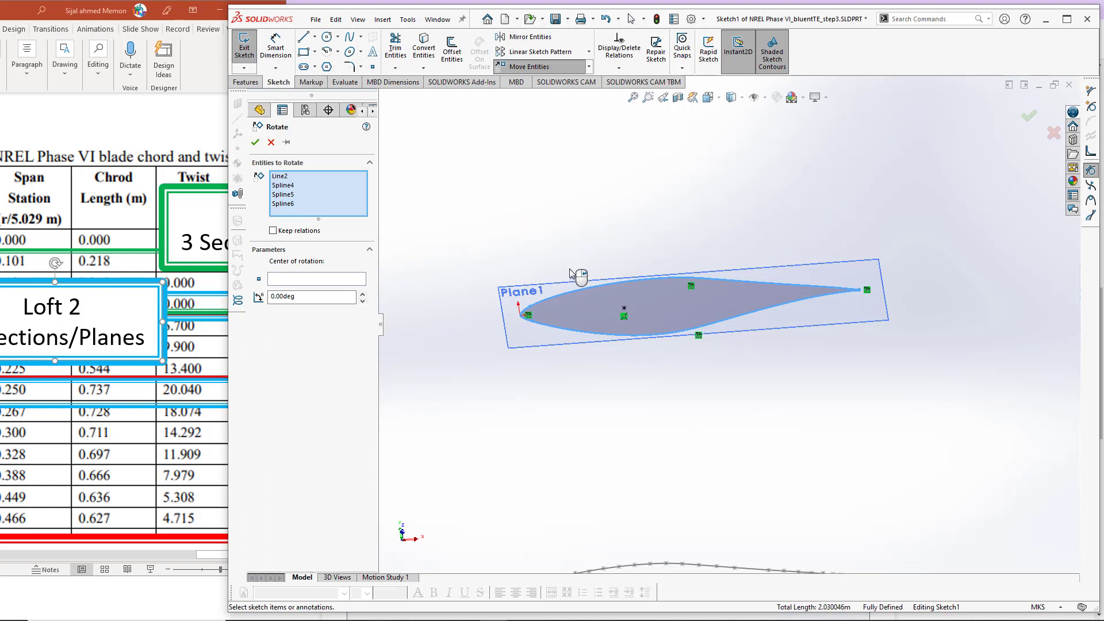
left_click(285, 176)
scroll(867, 295, "down", 8)
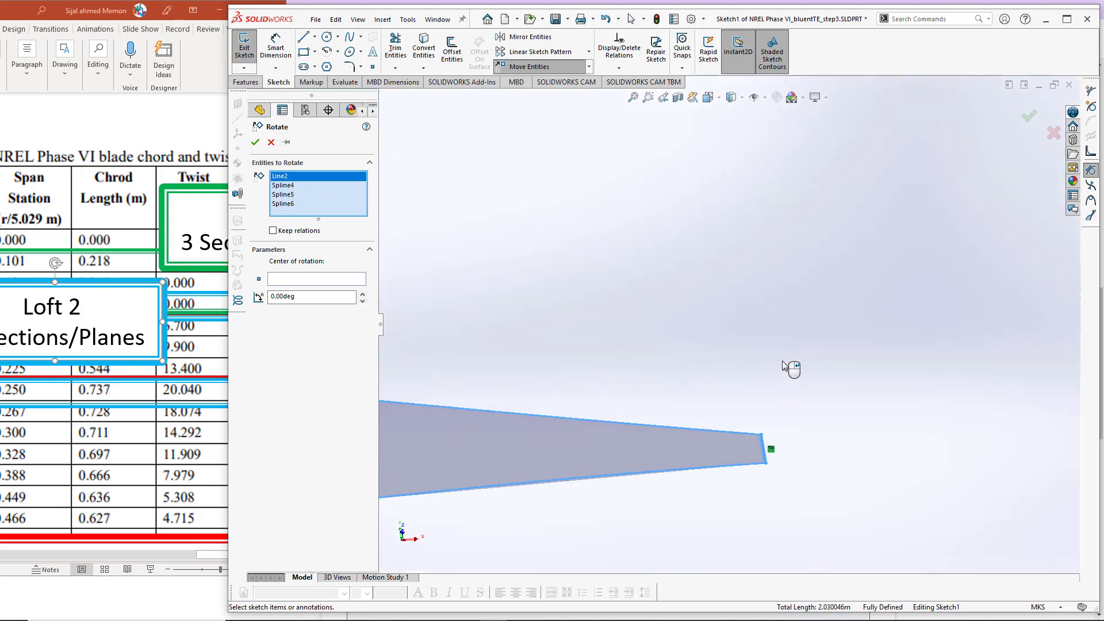
scroll(788, 370, "down", 5)
left_click(303, 185)
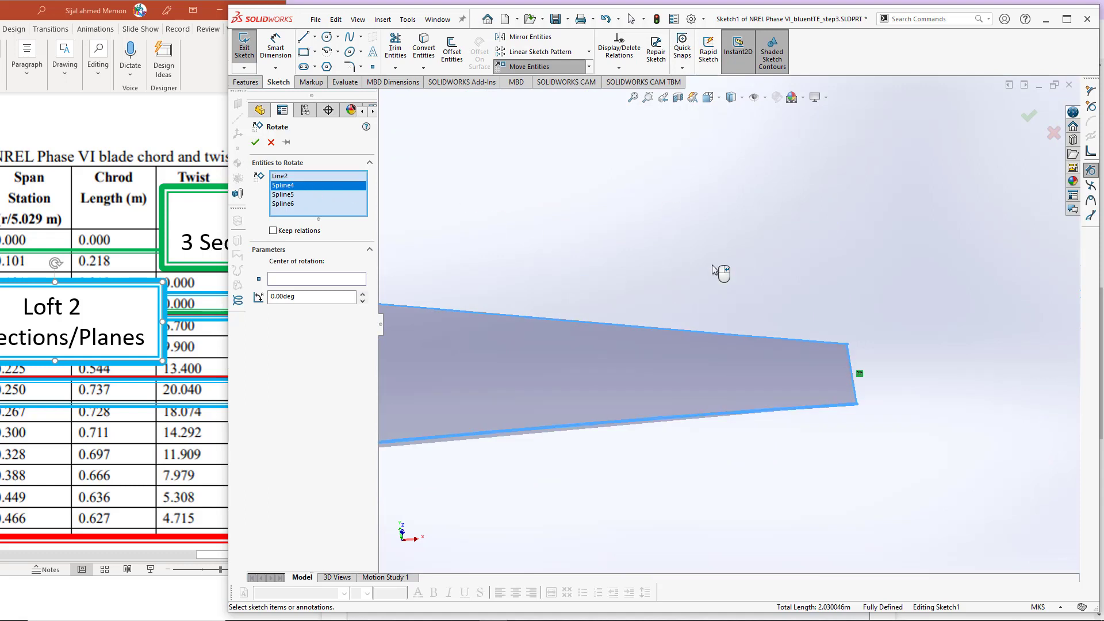
scroll(713, 286, "up", 5)
left_click(298, 196)
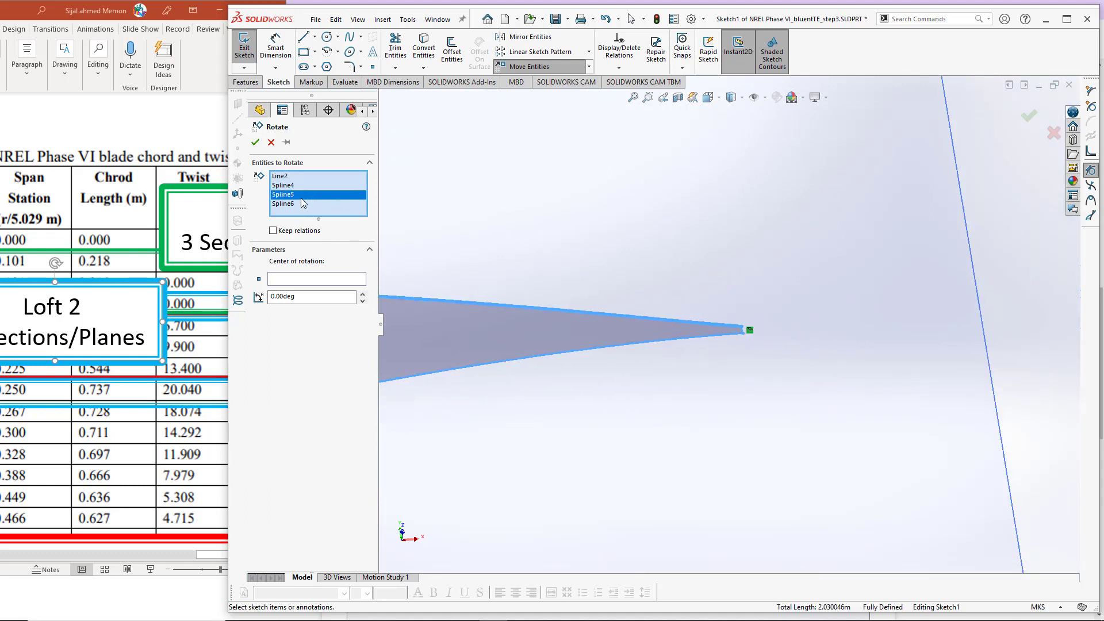
scroll(668, 301, "down", 3)
scroll(627, 300, "up", 5)
Check the airfoil's leading edge, then activate the Center of rotation field
middle_click_drag(626, 300, 956, 269, "ctrl")
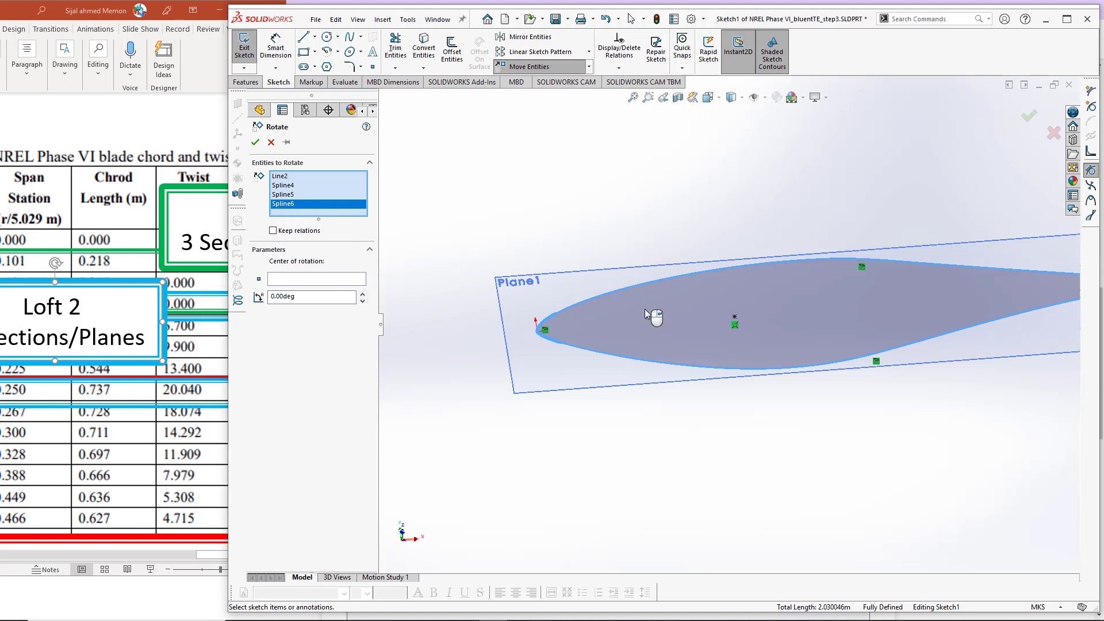
scroll(644, 308, "down", 3)
scroll(623, 302, "up", 4)
middle_click_drag(696, 229, 525, 222, "ctrl")
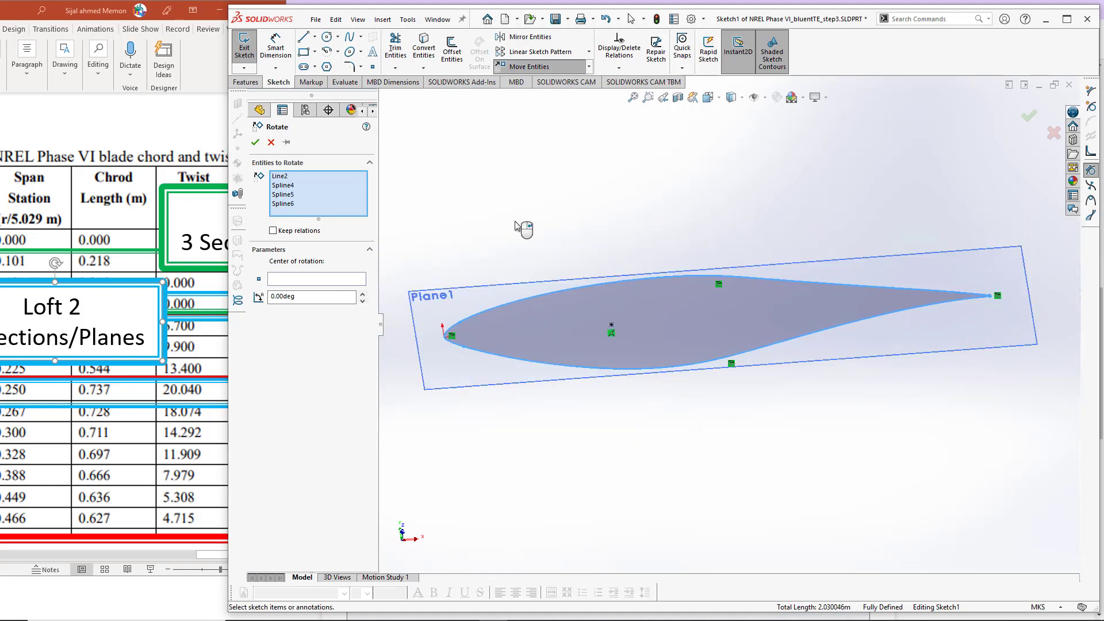
left_click(290, 280)
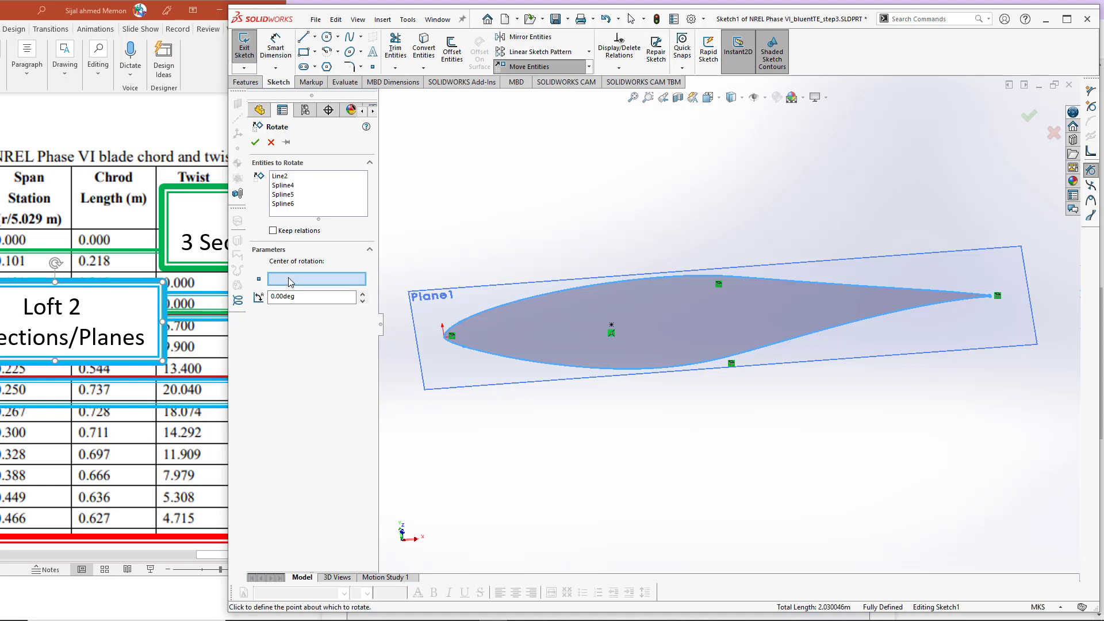
Use the airfoil centre point as rotation centre, enter 20.04° and confirm the rotation
left_click(612, 327)
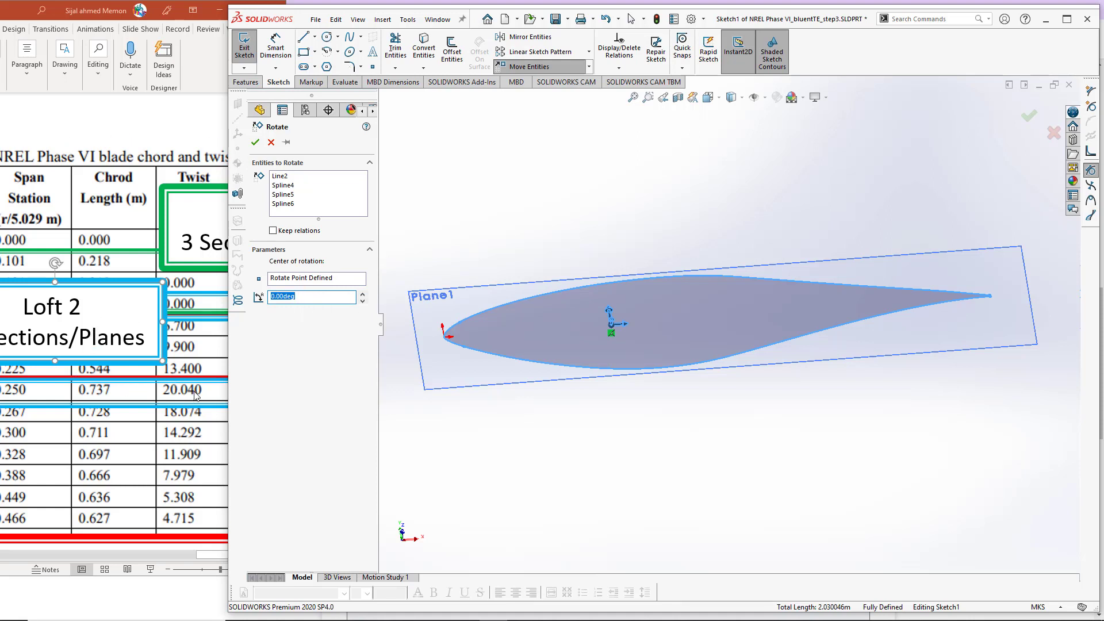
type("20")
key("Return")
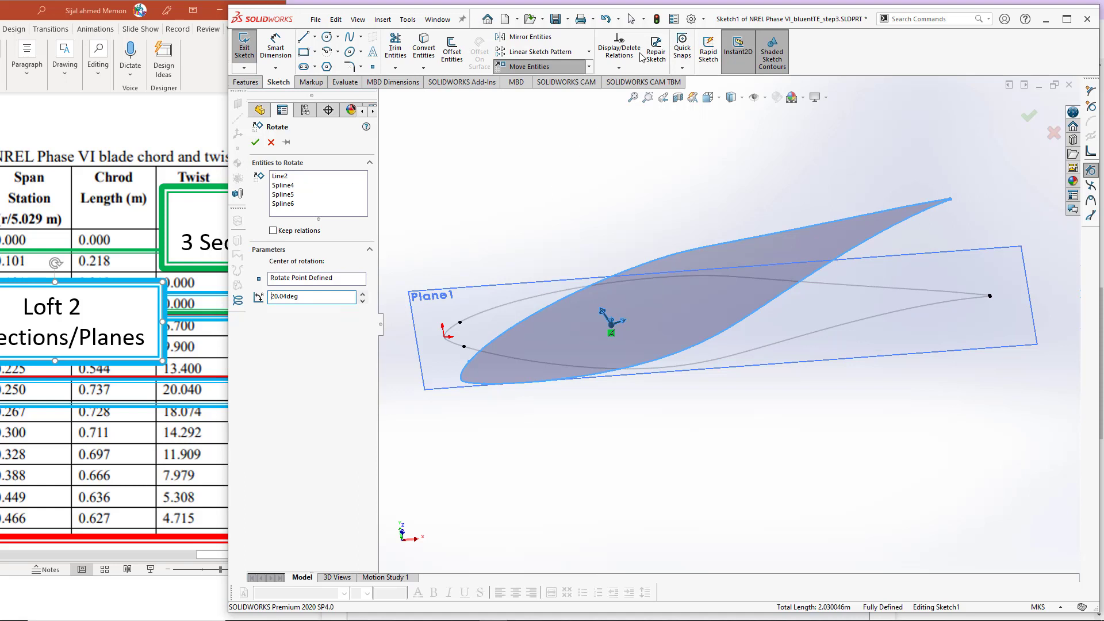
left_click(704, 23)
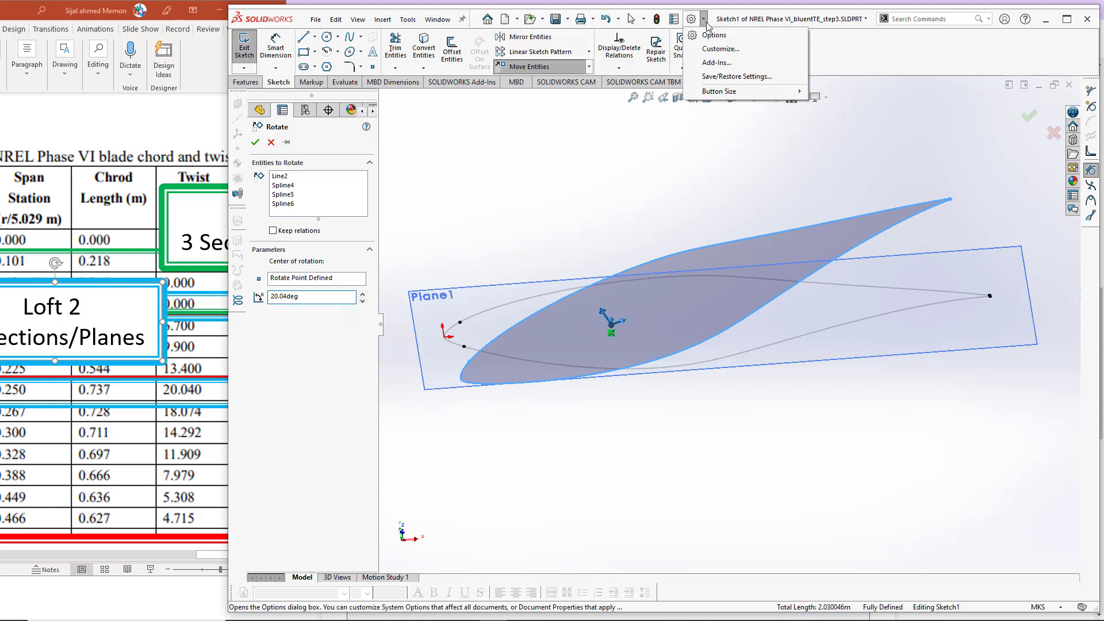
left_click(552, 241)
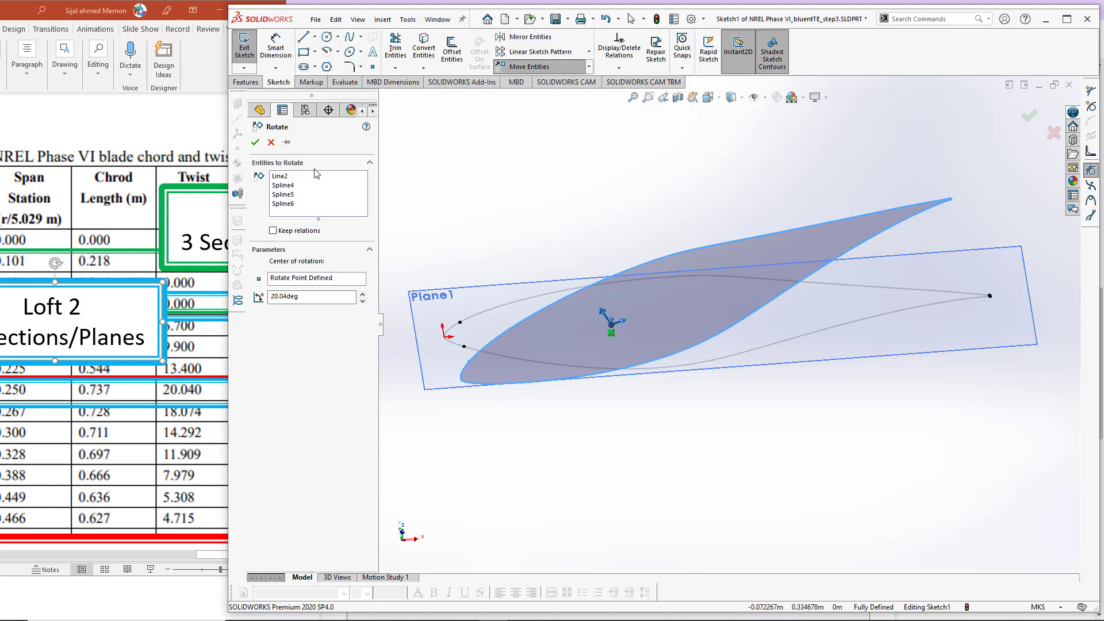
left_click(256, 143)
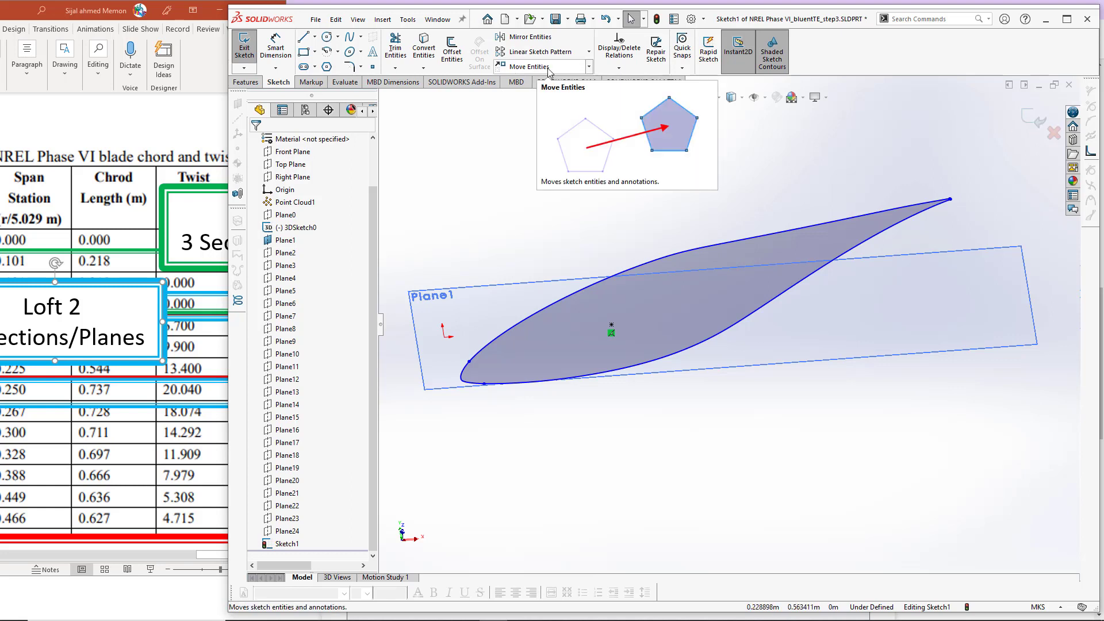
Scale the rotated airfoil by 0.737 about its centre point and exit Sketch1
left_click(588, 66)
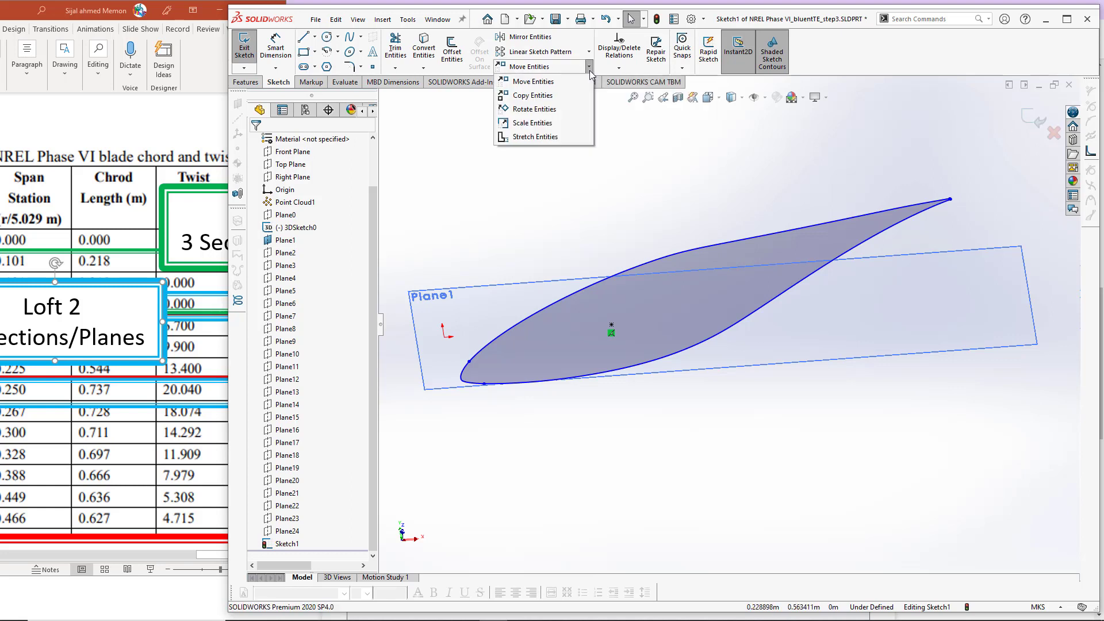
left_click(546, 126)
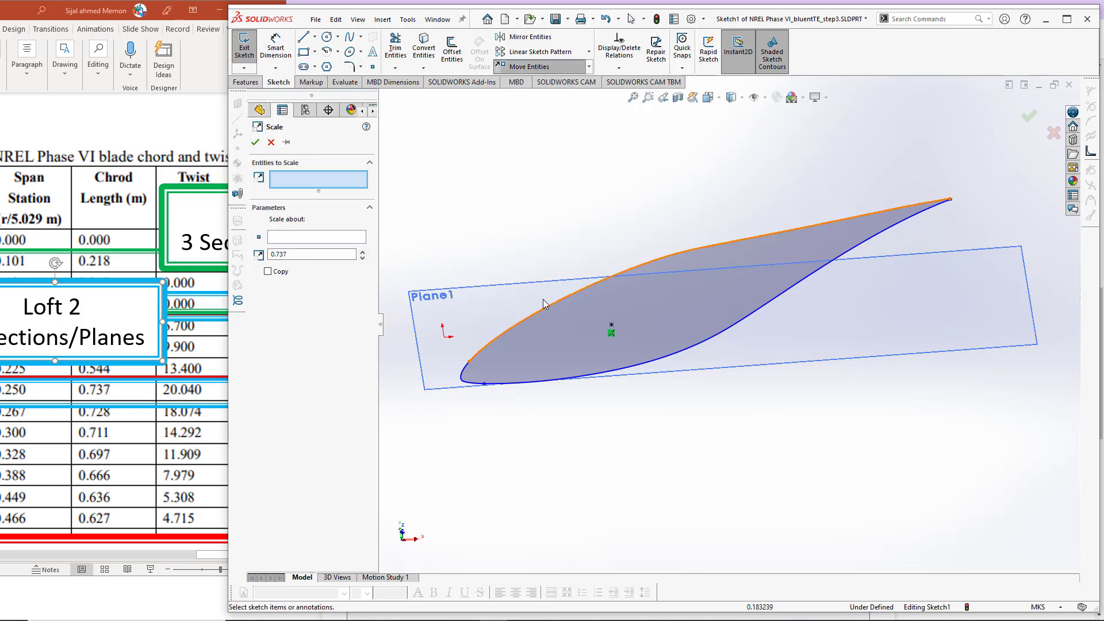
scroll(727, 325, "up", 4)
left_click_drag(847, 361, 911, 399)
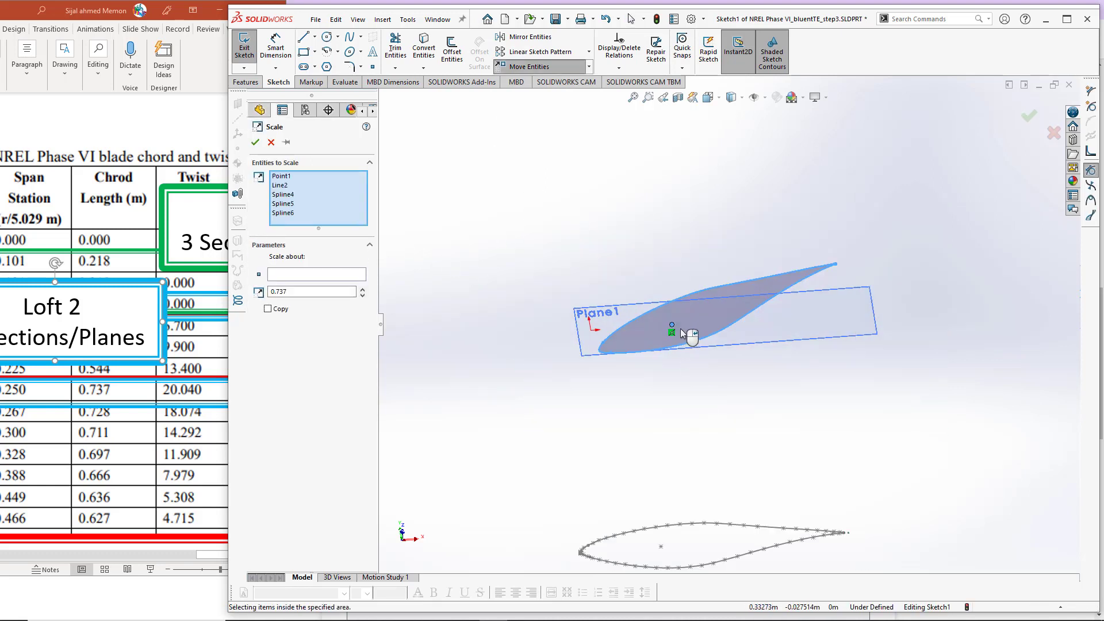
left_click(672, 324)
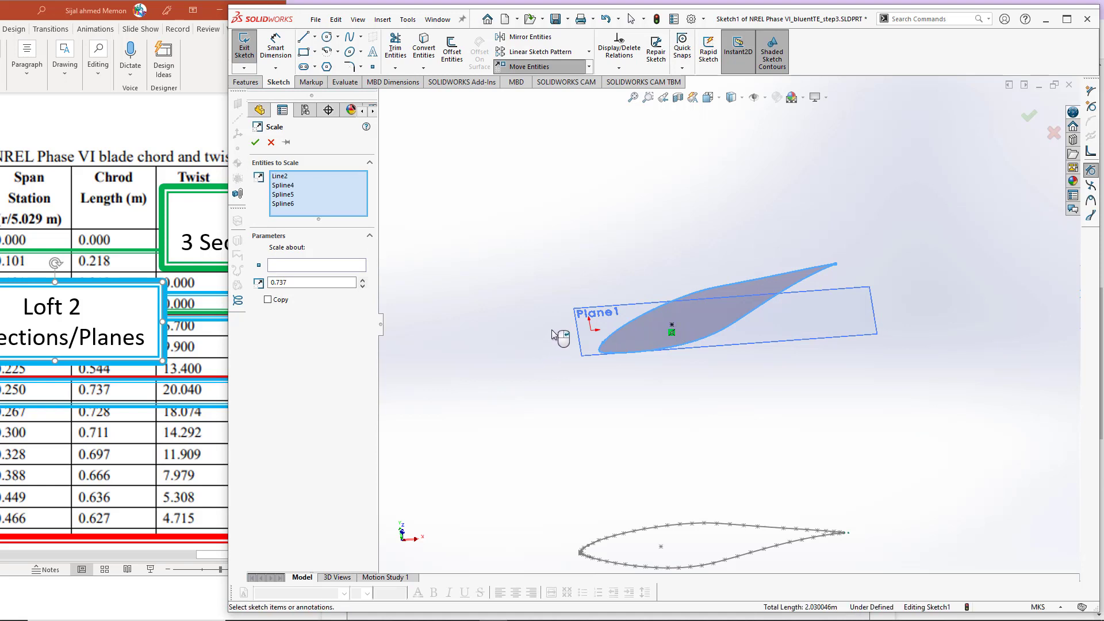
left_click(304, 266)
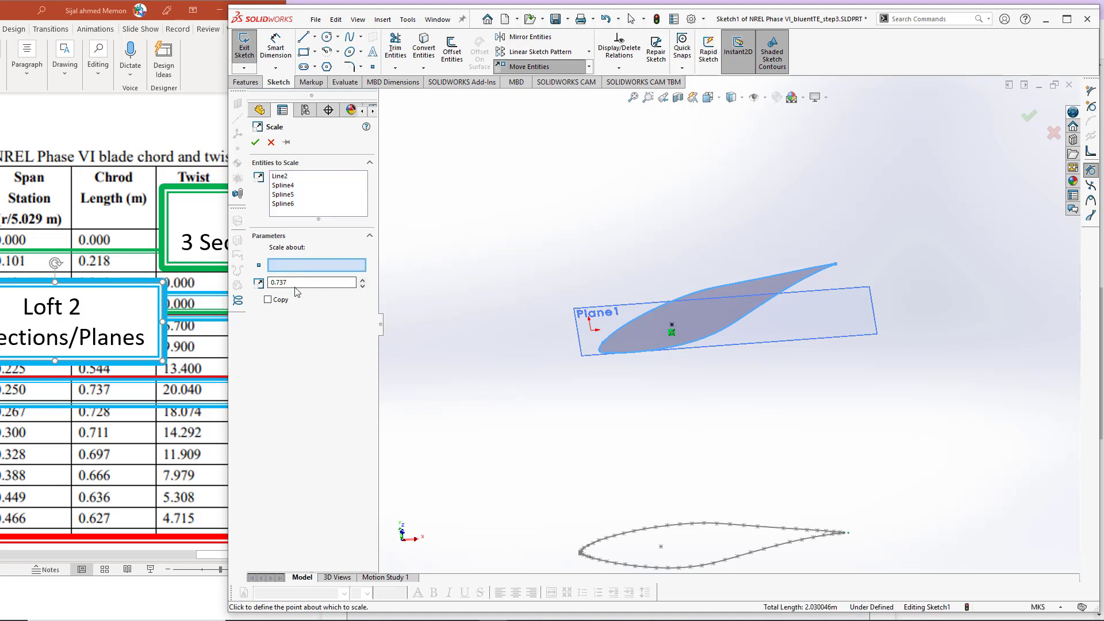
left_click_drag(291, 283, 267, 282)
type("0.")
left_click(665, 326)
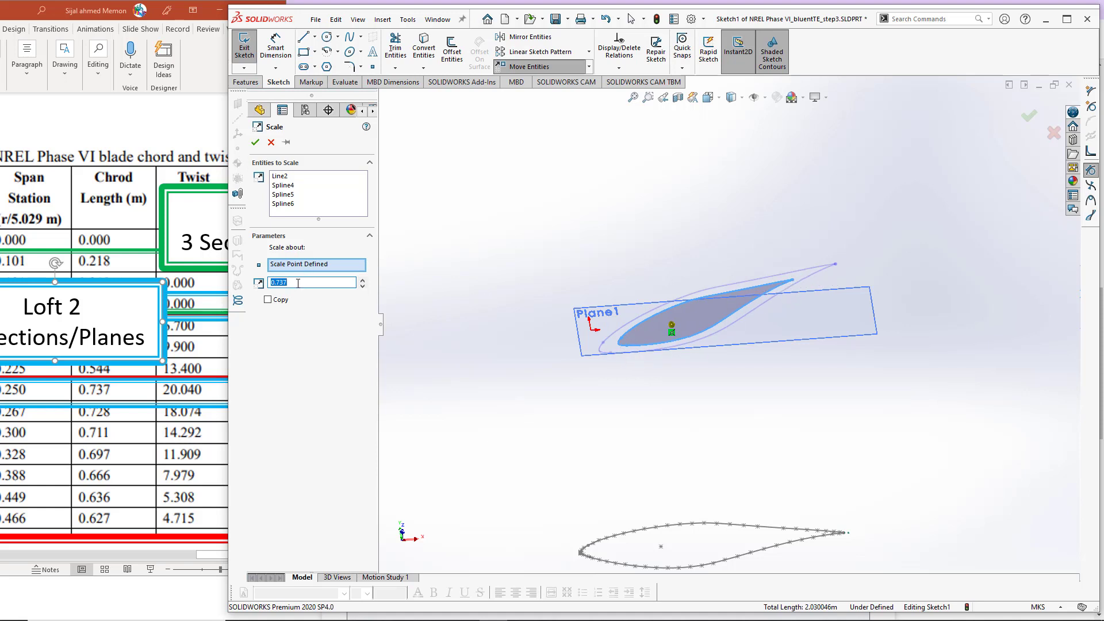
left_click(256, 144)
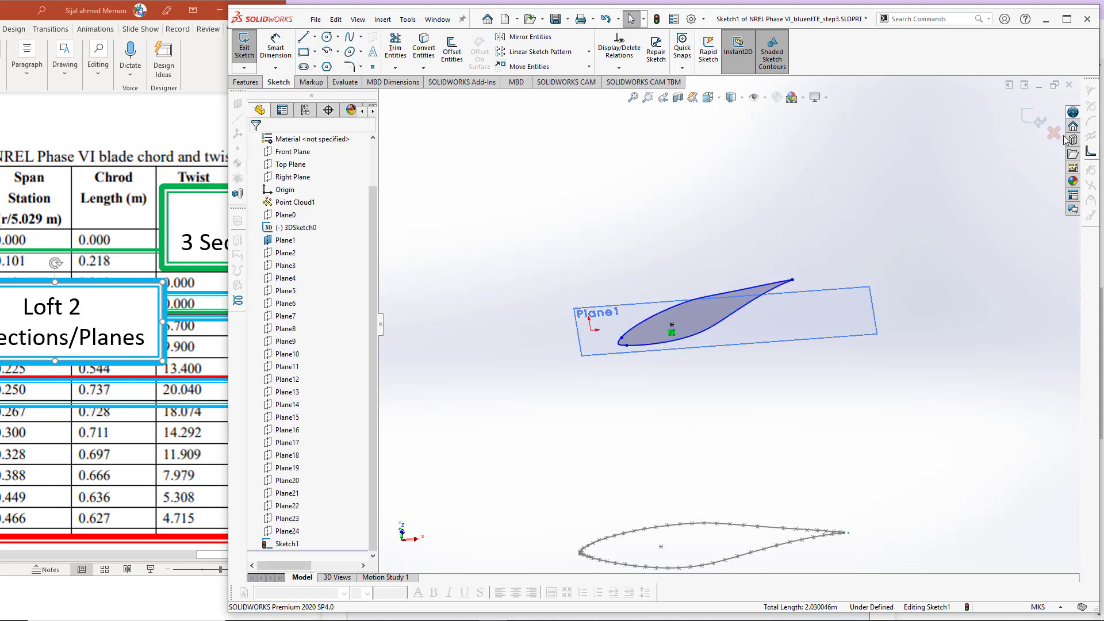
left_click(1041, 123)
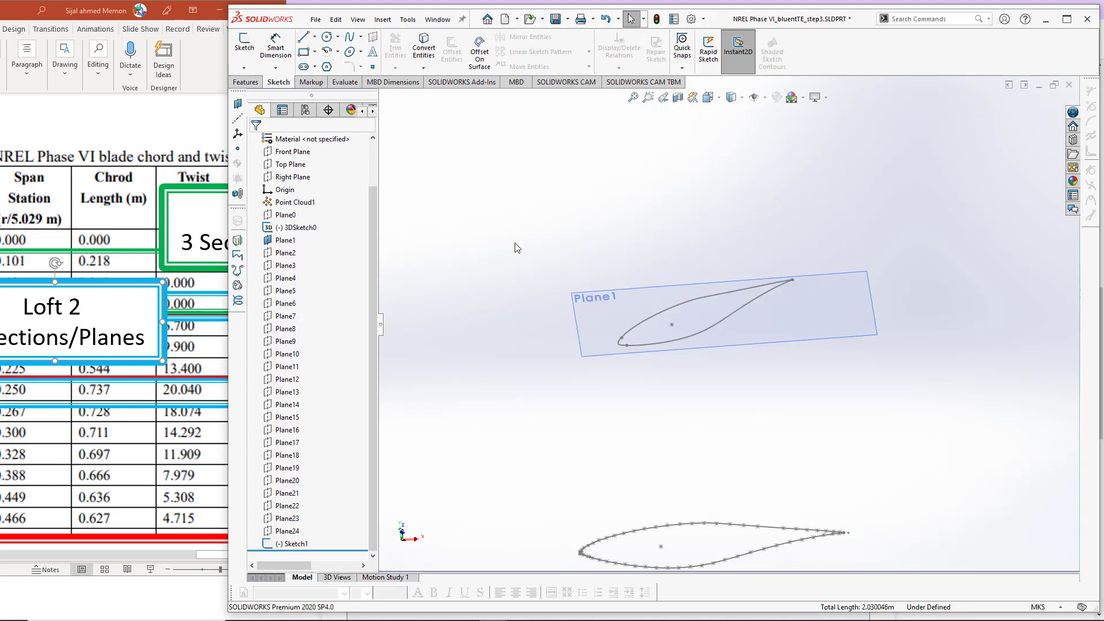
middle_click_drag(549, 271, 556, 259)
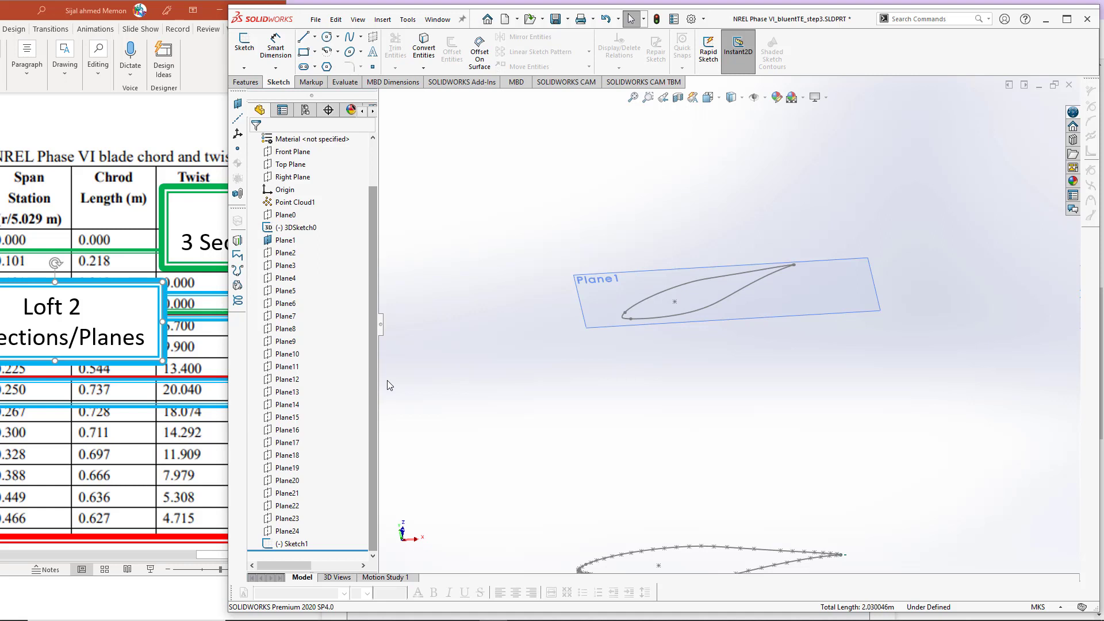
middle_click_drag(673, 532, 646, 459)
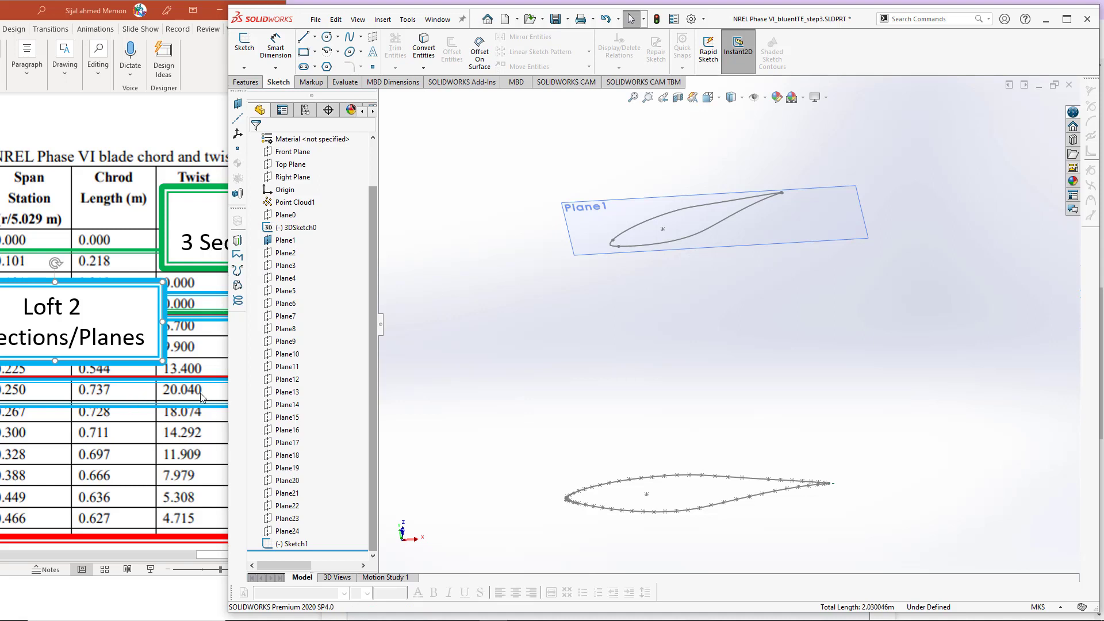
scroll(201, 397, "down", 3)
scroll(201, 397, "down", 3)
scroll(122, 403, "down", 3)
scroll(123, 406, "down", 1)
scroll(128, 401, "down", 3)
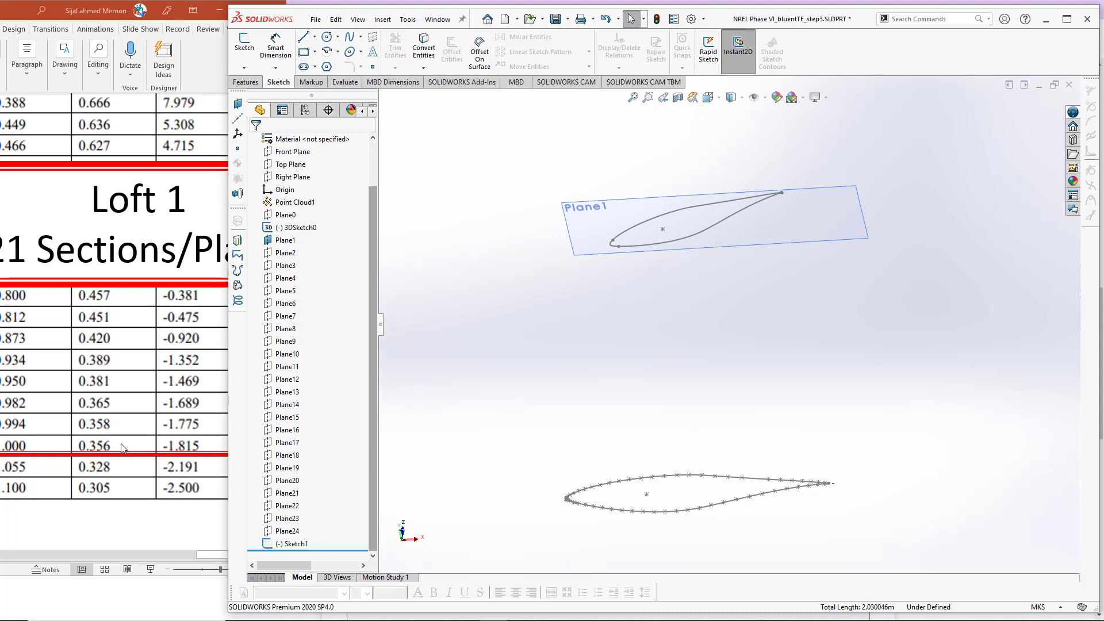
Close the current part, discarding its unsaved changes
left_click(316, 22)
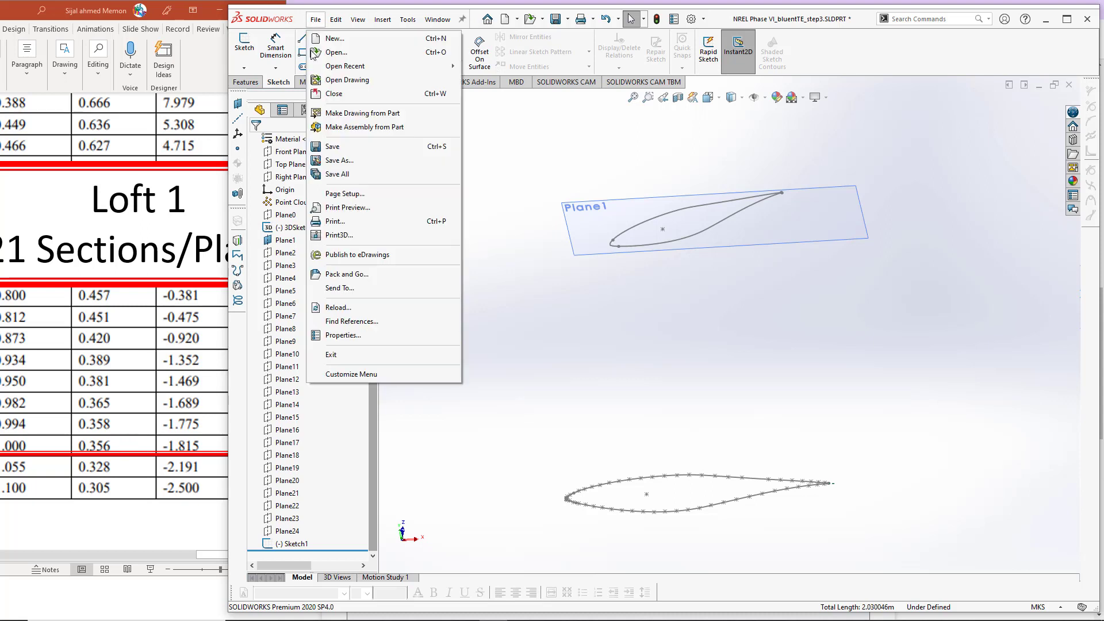
left_click(334, 95)
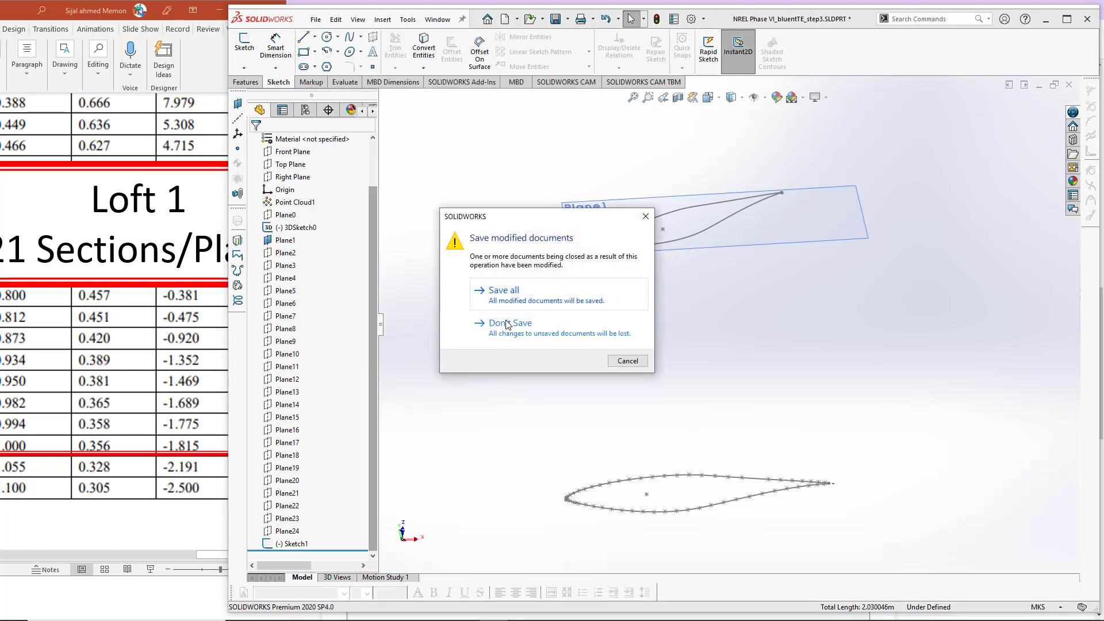
left_click(510, 332)
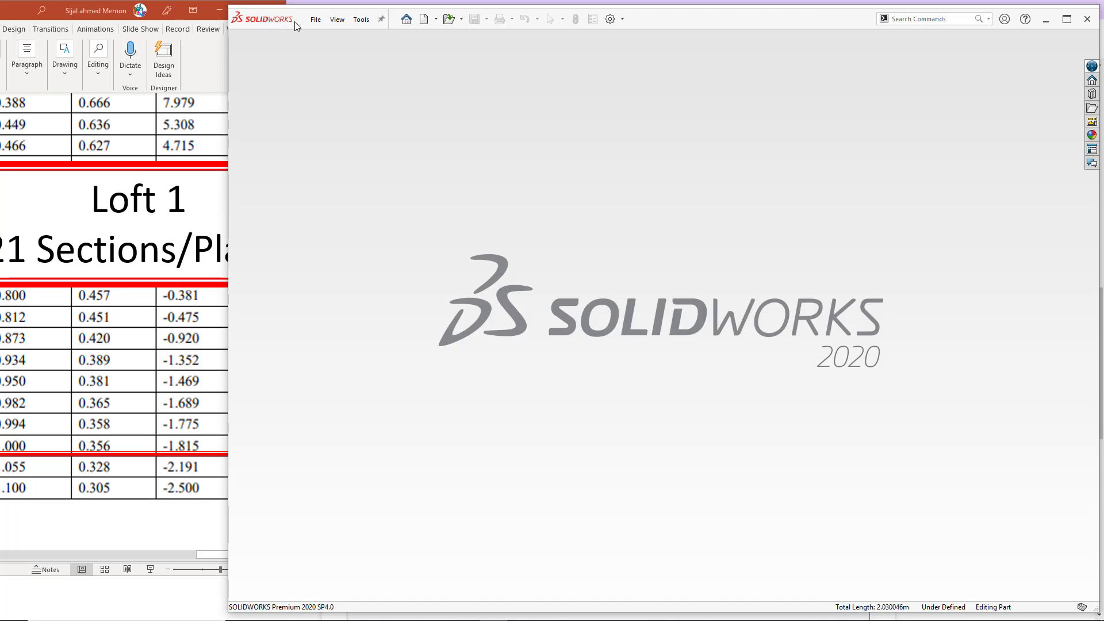
Open NREL Phase VI_bluentTE_step3.SLDPRT from F:\New folder
left_click(316, 20)
left_click(335, 52)
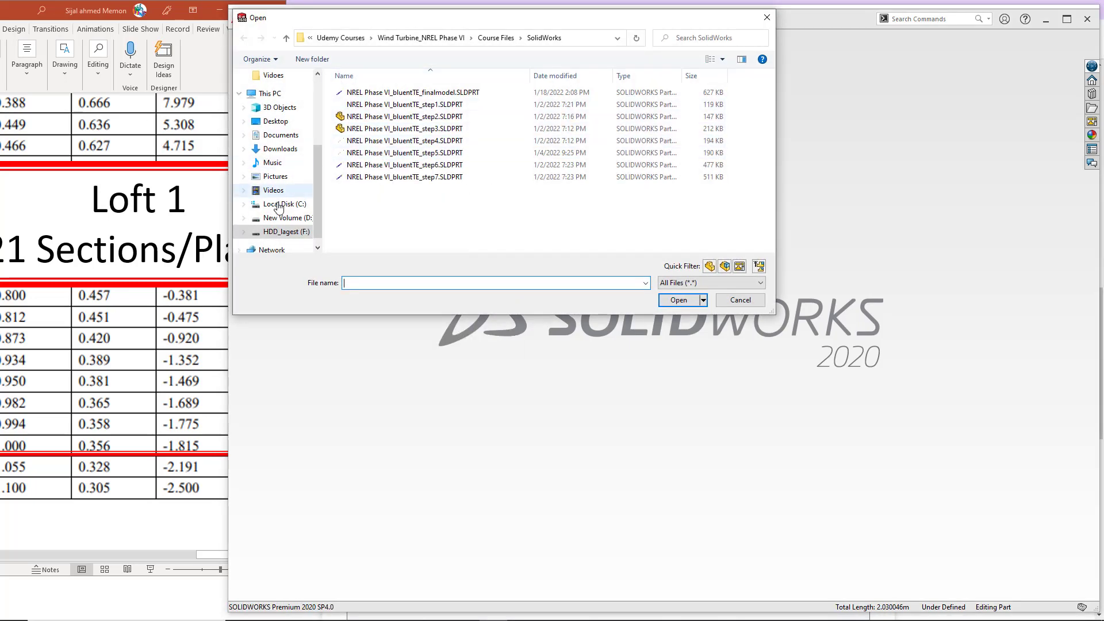
left_click(286, 231)
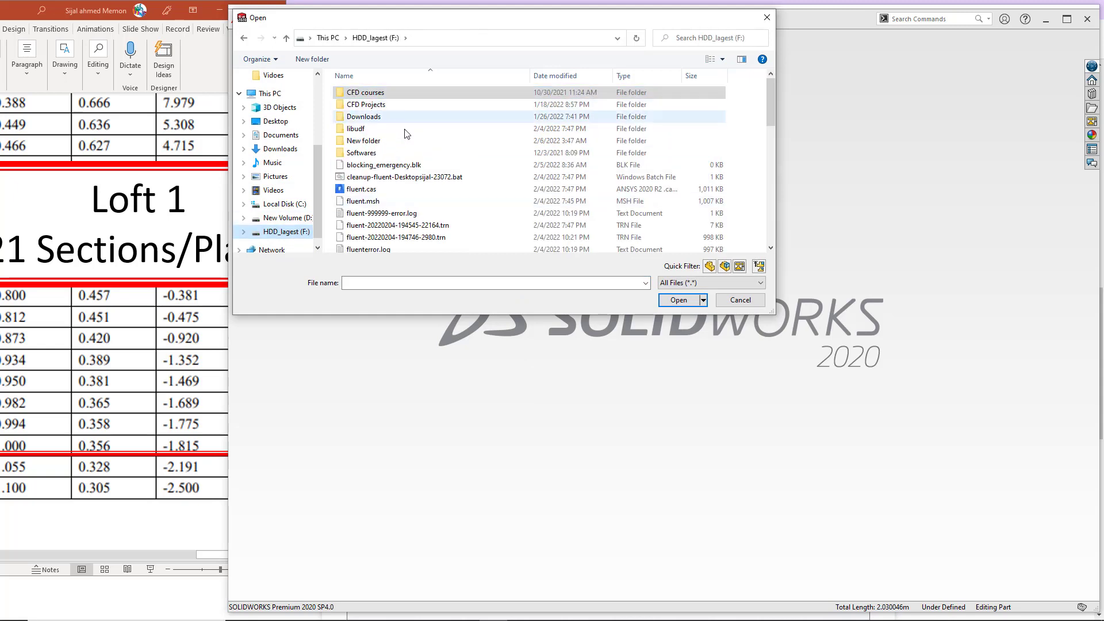
left_click(373, 143)
double_click(374, 143)
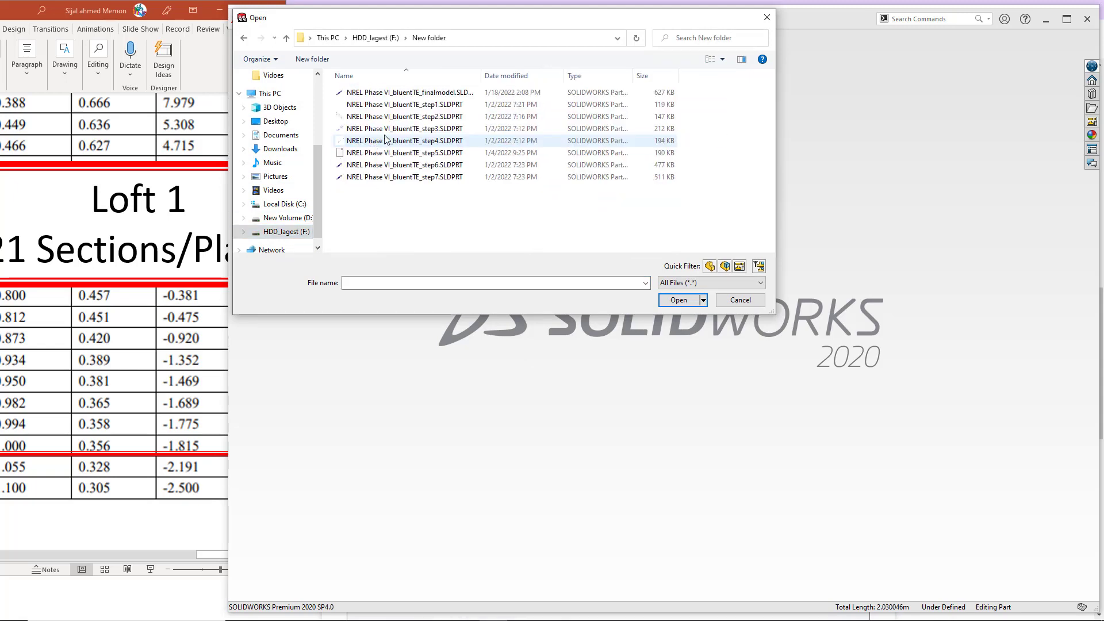
double_click(427, 130)
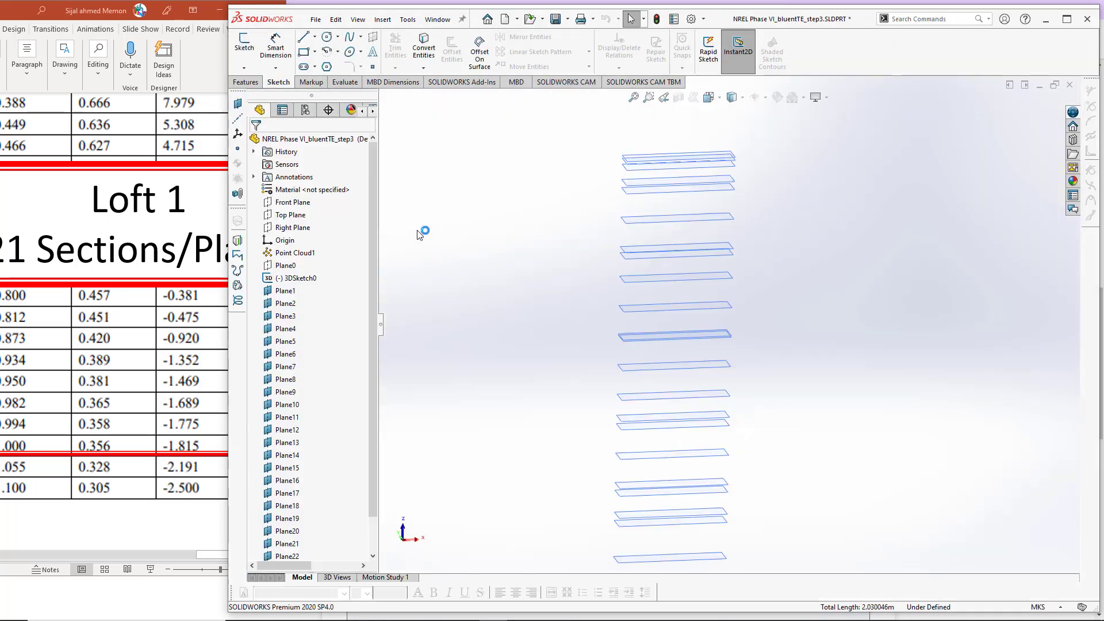
Open NREL Phase VI_bluentTE_step4.SLDPRT from the same folder
left_click(314, 23)
left_click(339, 46)
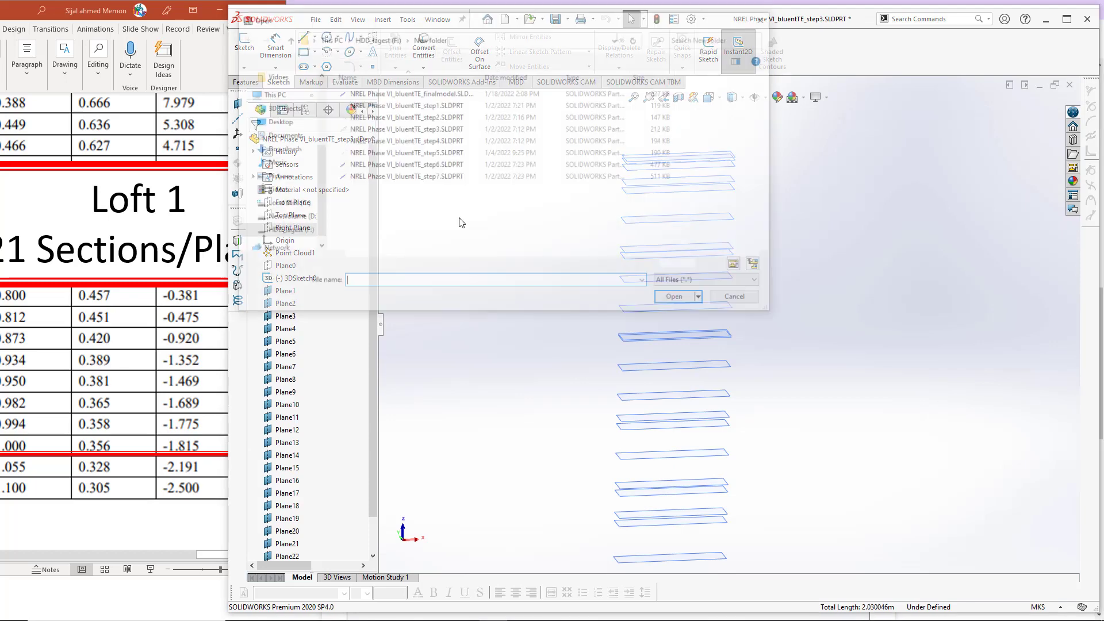
double_click(388, 146)
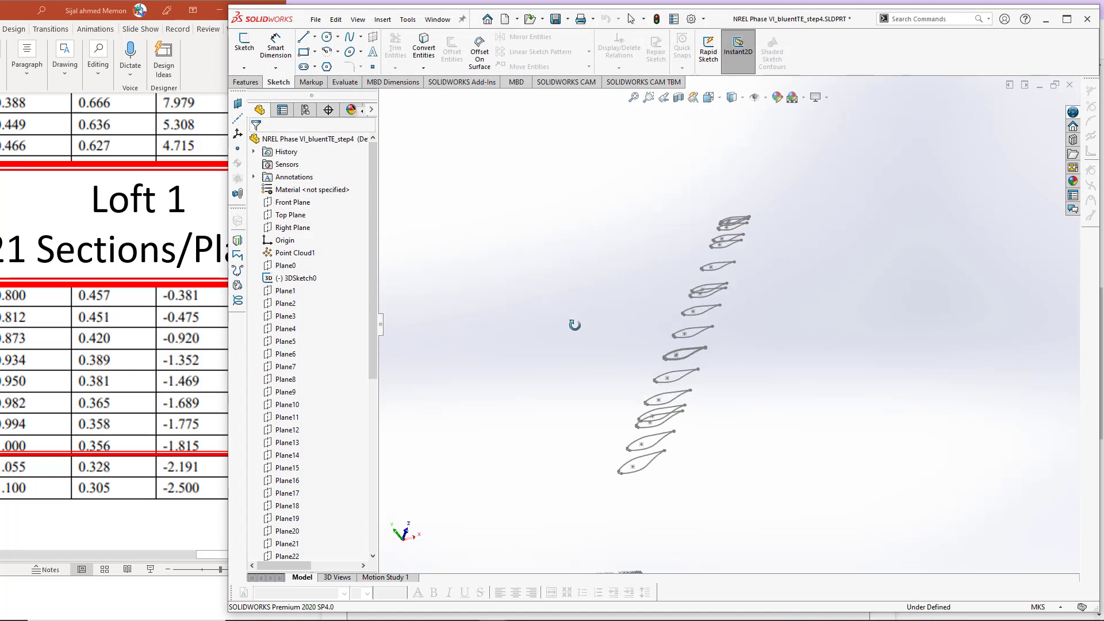
mouse_move(581, 302)
middle_mouse_down("ctrl")
mouse_move(539, 270)
mouse_move(529, 240)
middle_mouse_up("ctrl")
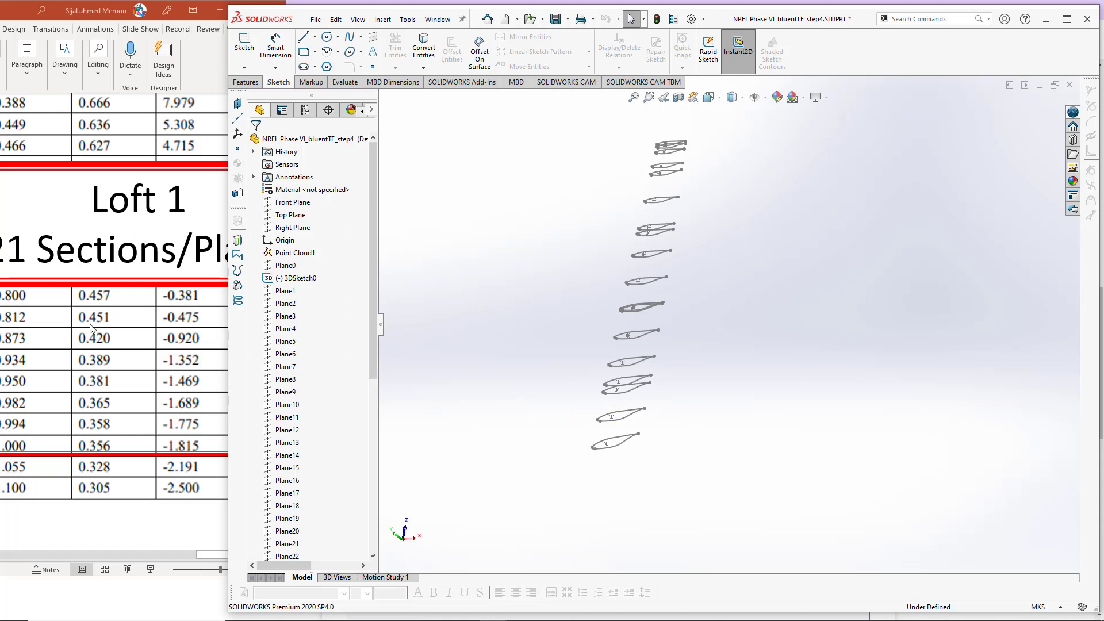
scroll(63, 311, "up", 3)
middle_click_drag(625, 187, 605, 184)
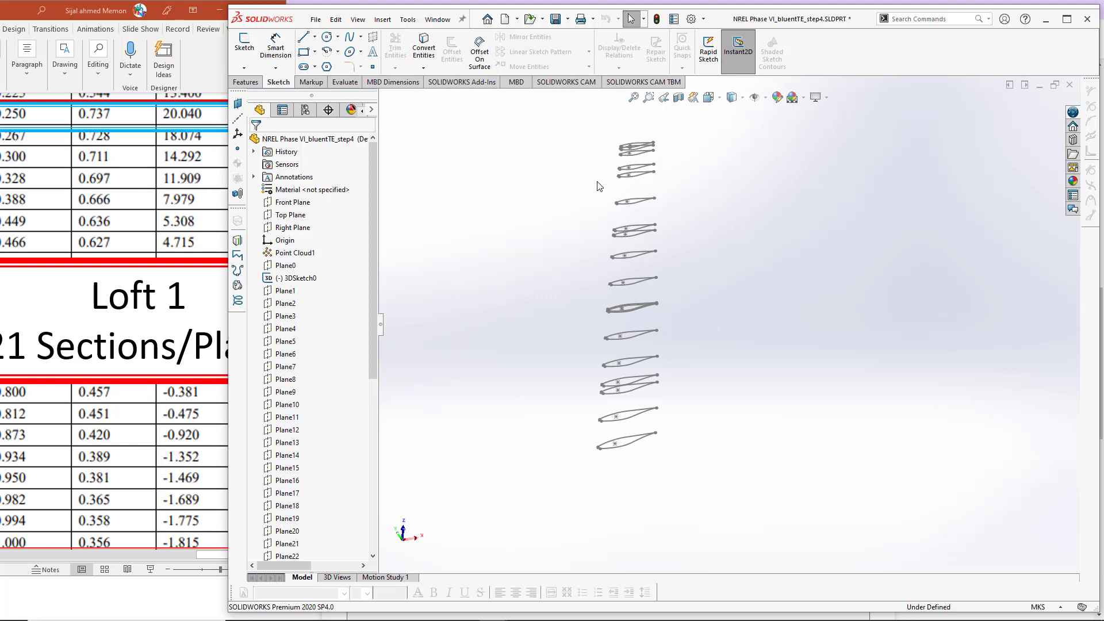